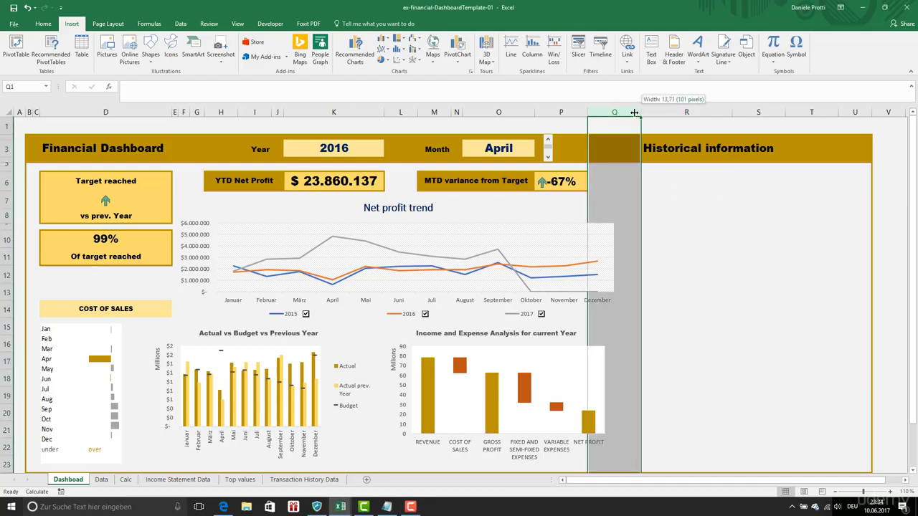
# Step: Copy the formatting of the "MTD variance from Target" label to R6:T6 under Historical information and unmerge those cells
pyautogui.click(475, 180)
pyautogui.click(43, 24)
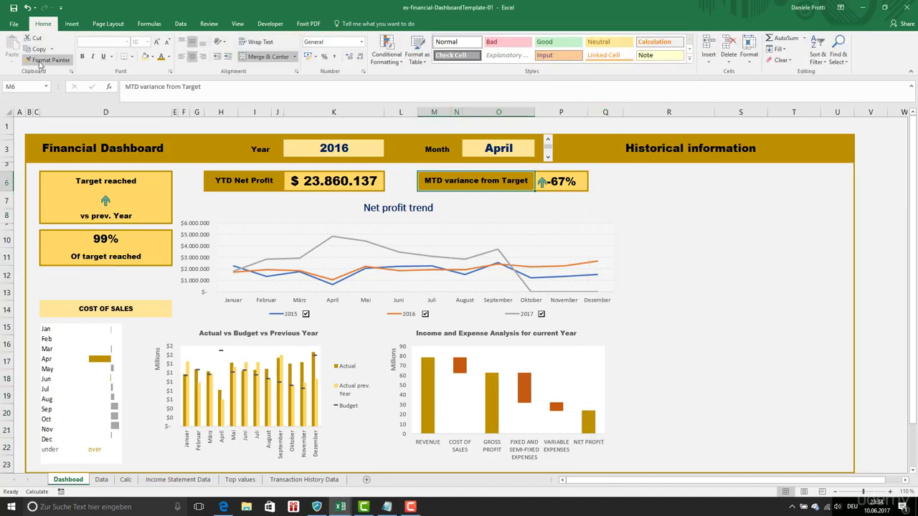
pyautogui.click(41, 60)
pyautogui.click(631, 183)
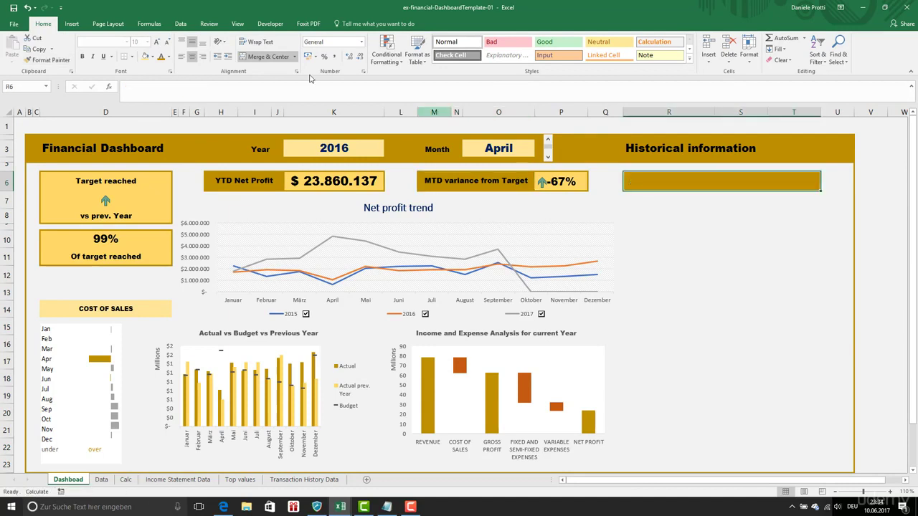
pyautogui.click(271, 57)
# Step: Widen column S under the Historical information heading
pyautogui.click(695, 186)
pyautogui.moveTo(738, 182); pyautogui.dragTo(788, 182)
pyautogui.moveTo(764, 113); pyautogui.dragTo(802, 112)
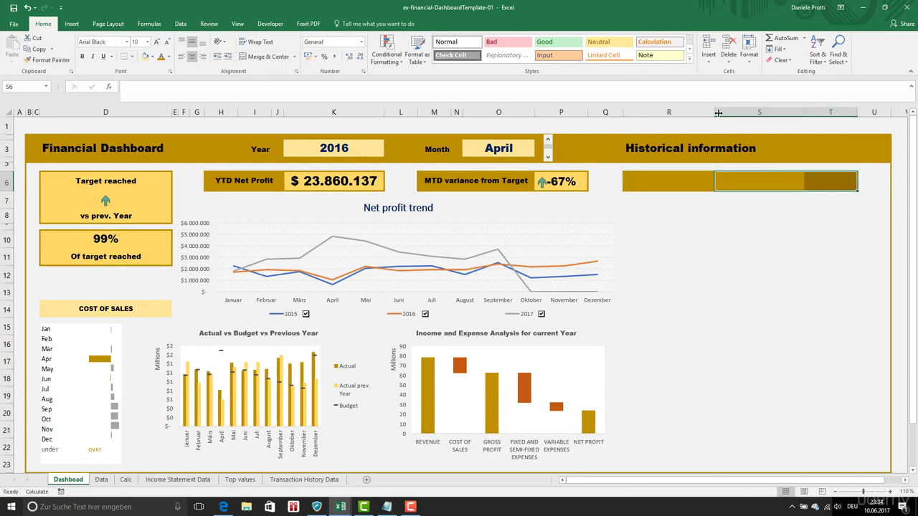
# Step: Clear T6 by copying the plain formatting of T7 onto it, and fill S6 with light gold
pyautogui.click(831, 209)
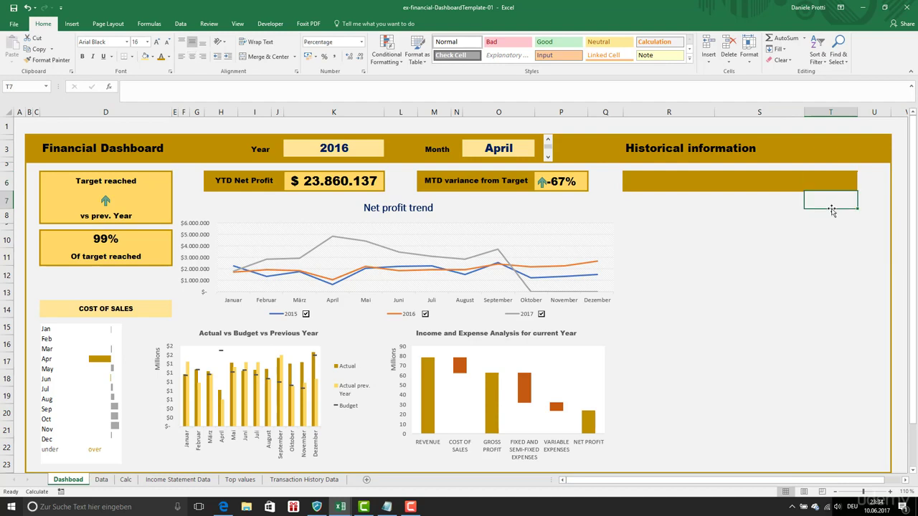
pyautogui.click(47, 60)
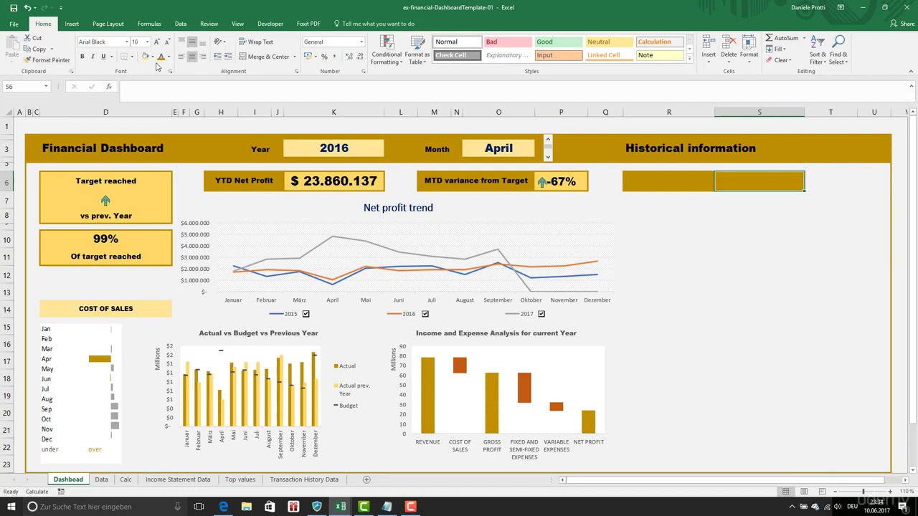
pyautogui.click(145, 56)
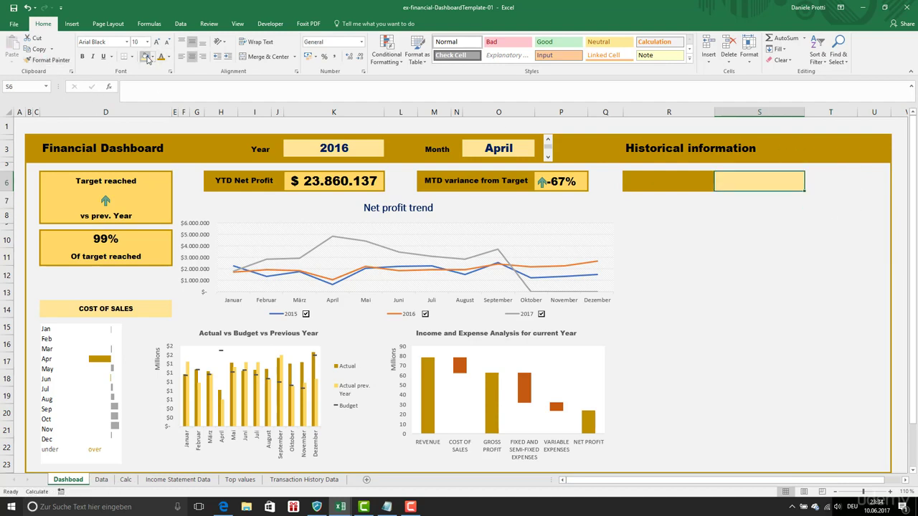
pyautogui.click(716, 225)
pyautogui.click(151, 56)
pyautogui.click(202, 101)
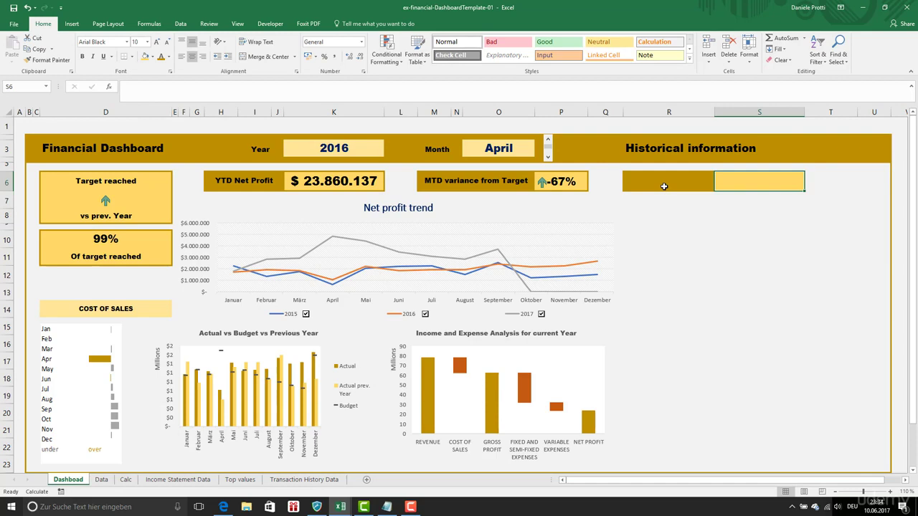
# Step: Copy the formatting of the YTD Net Profit value in K6 to S6
pyautogui.click(333, 181)
pyautogui.click(47, 60)
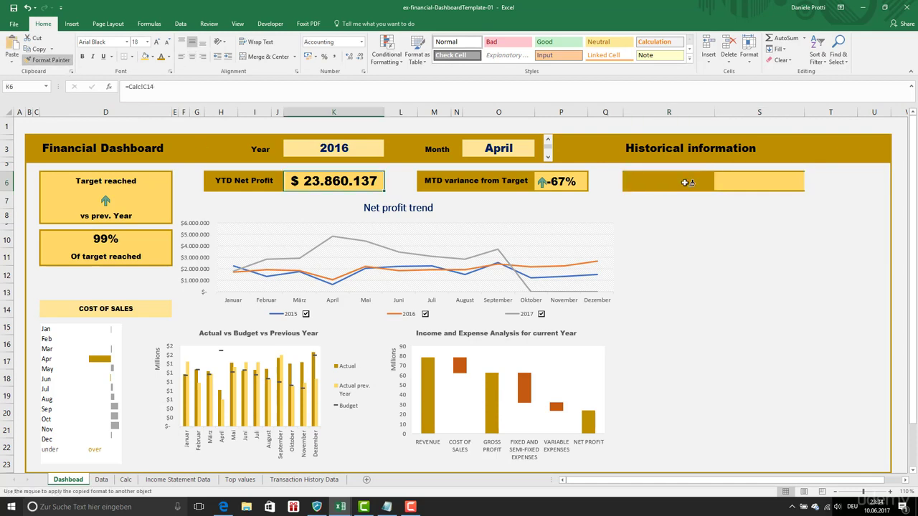
pyautogui.click(763, 183)
pyautogui.click(695, 182)
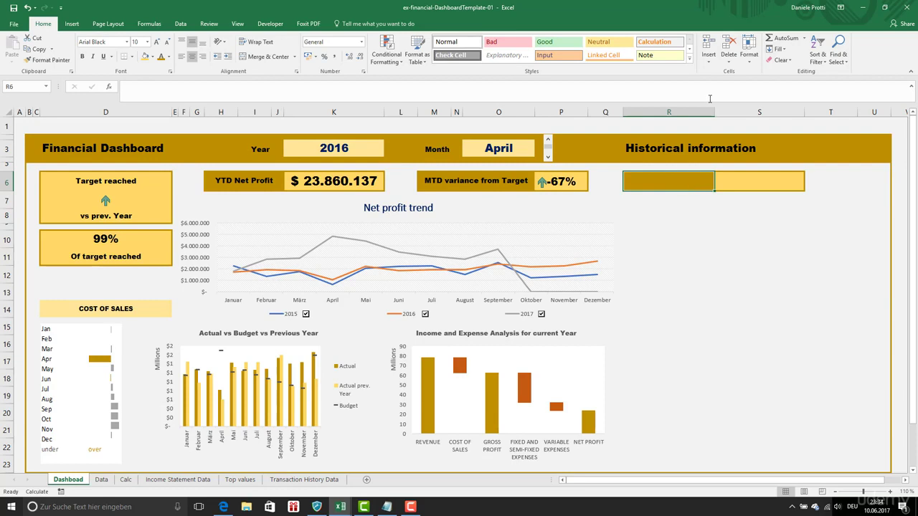
# Step: Narrow column Q slightly and widen column S to about 42
pyautogui.moveTo(804, 112); pyautogui.dragTo(843, 112)
pyautogui.moveTo(847, 482); pyautogui.dragTo(905, 482)
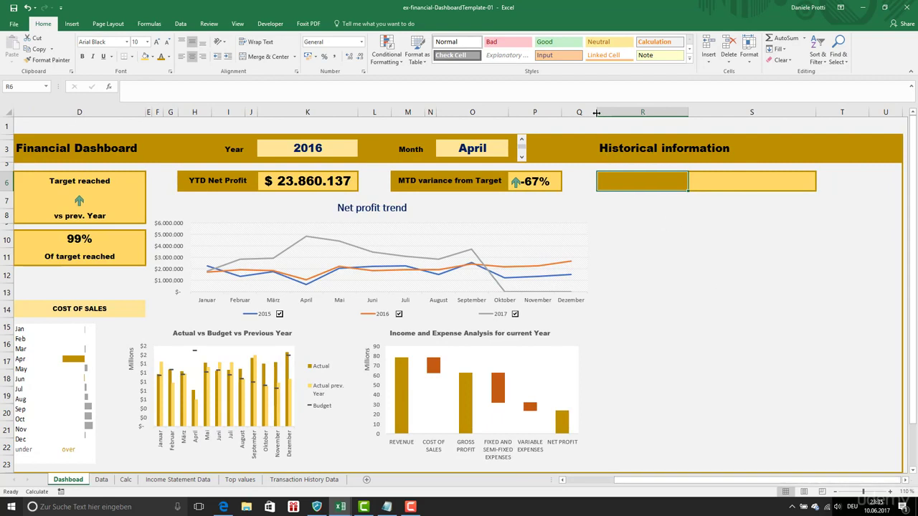
pyautogui.moveTo(596, 112); pyautogui.dragTo(586, 112)
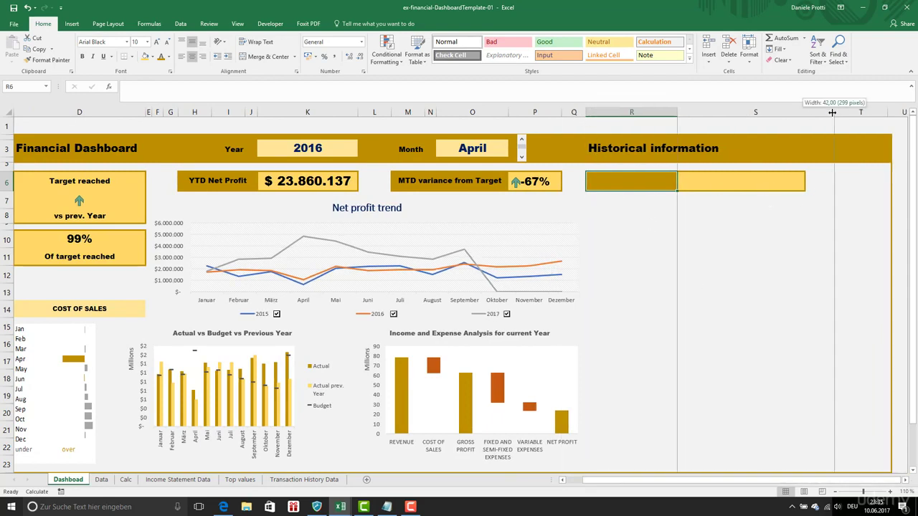
pyautogui.hscroll(1, 865, 150)
# Step: Delete column T beside the widened Historical information cells
pyautogui.rightClick(732, 112)
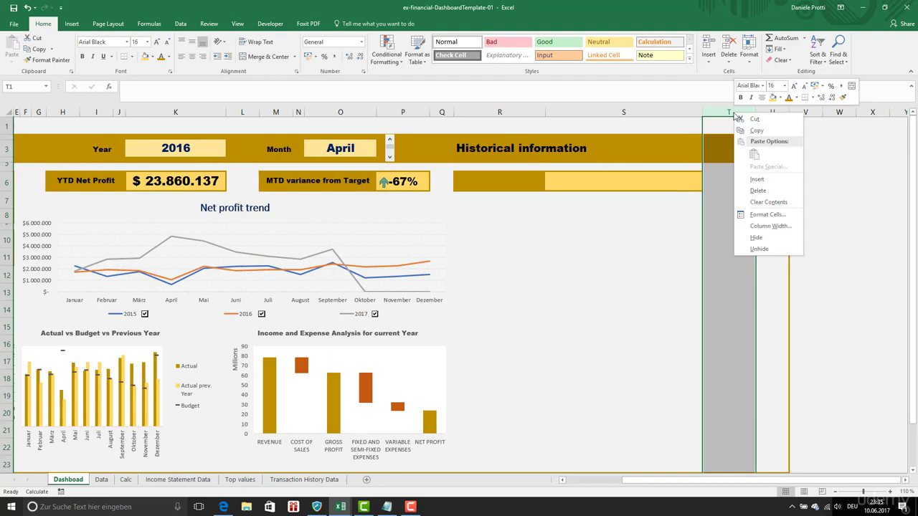
pyautogui.click(759, 190)
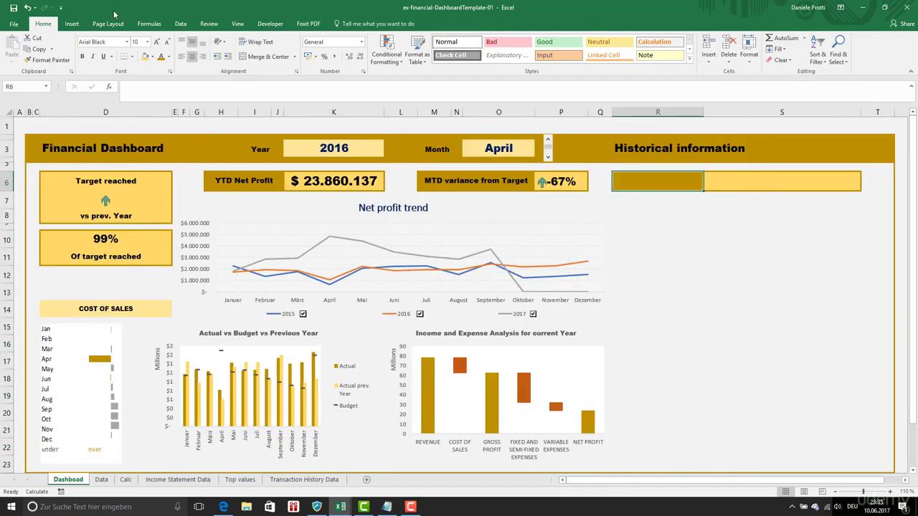
# Step: Insert an option button form control just below R6 on the dashboard
pyautogui.click(269, 24)
pyautogui.click(199, 52)
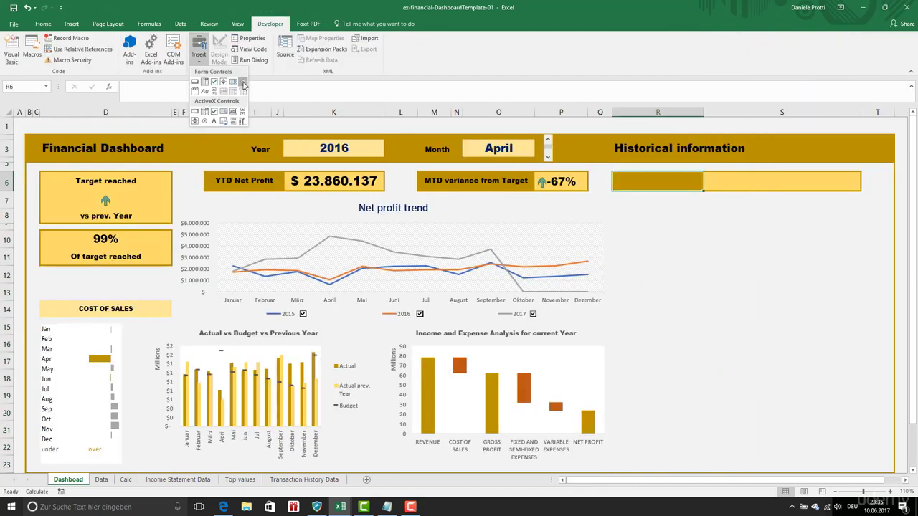
pyautogui.click(243, 84)
pyautogui.moveTo(614, 199); pyautogui.dragTo(661, 211)
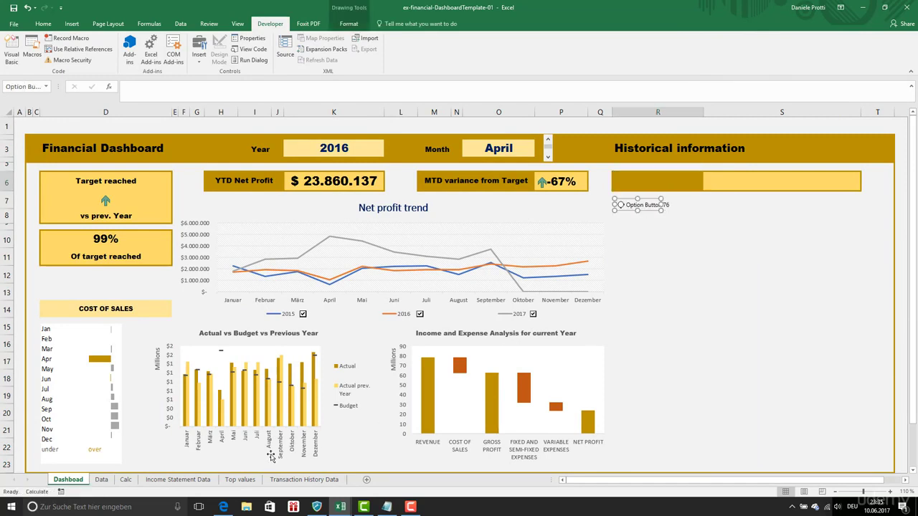
# Step: Rename the sales representative pivot header in D3 of the Top values sheet to "Top Sales Rep."
pyautogui.click(237, 480)
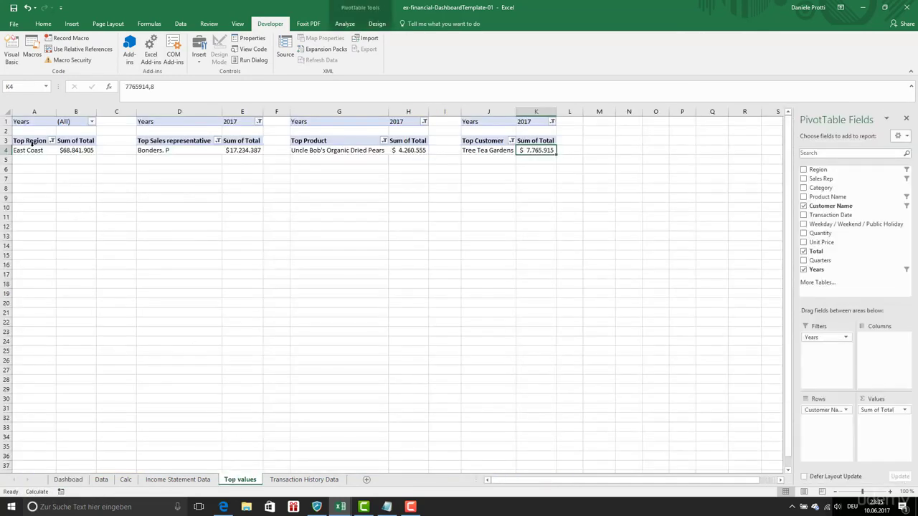
pyautogui.click(158, 141)
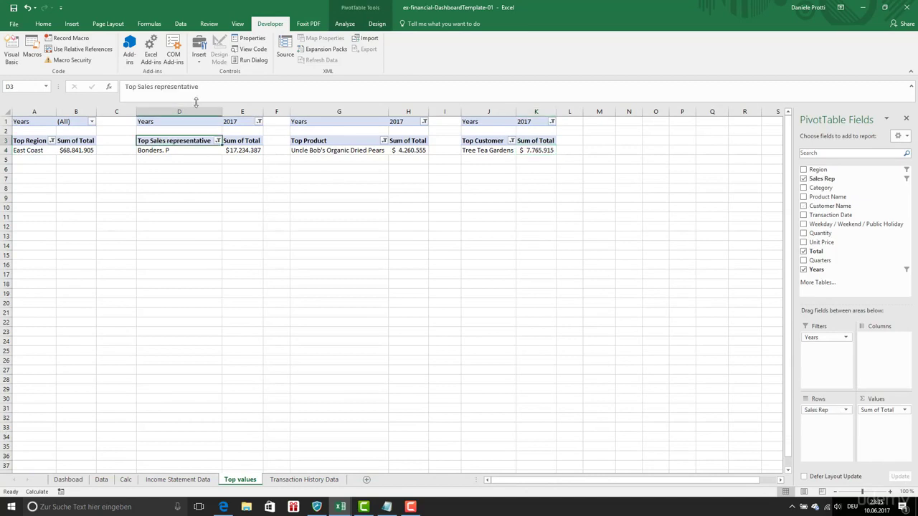
pyautogui.doubleClick(157, 86)
pyautogui.write('Rep.')
pyautogui.press('Return')
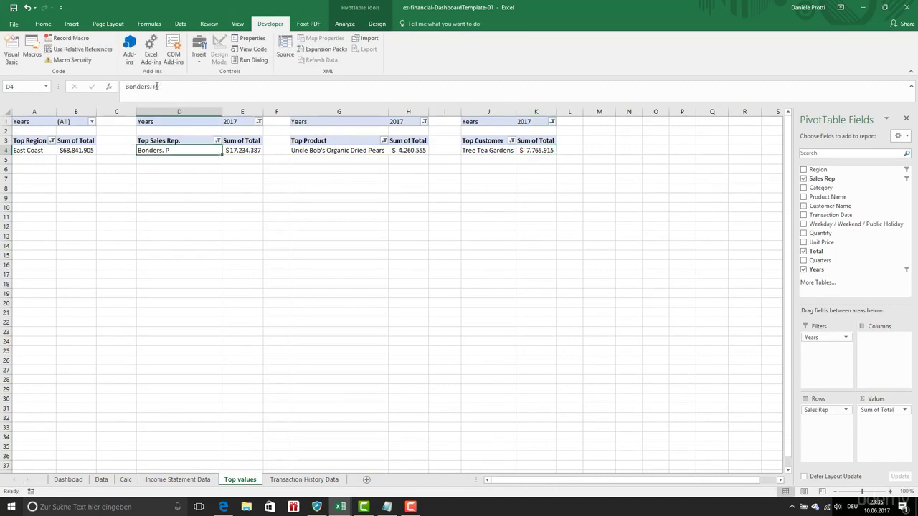
# Step: Label the dashboard option button "Top Region" and place a copy beside it labelled "Top Sales Rep."
pyautogui.click(29, 141)
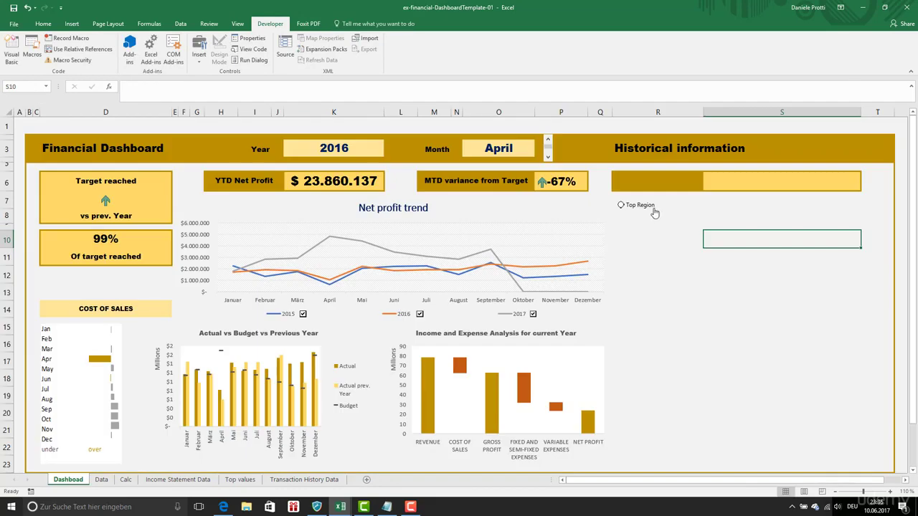
pyautogui.rightClick(653, 210)
pyautogui.click(658, 200)
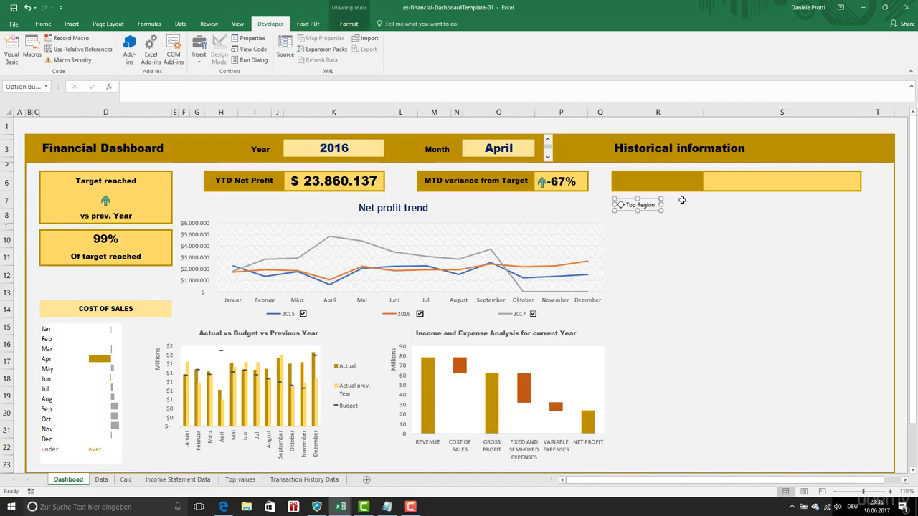
pyautogui.moveTo(651, 209); pyautogui.dragTo(703, 204)
pyautogui.click(685, 205)
pyautogui.click(704, 204)
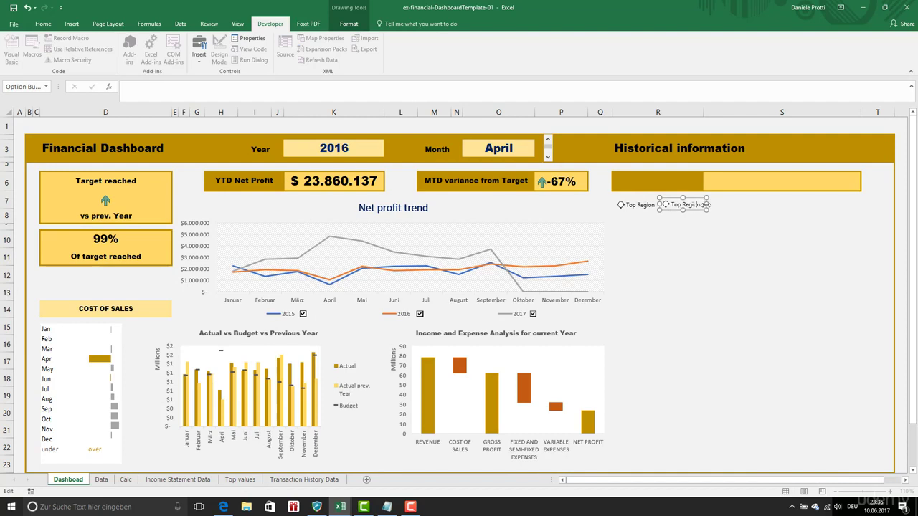
# Step: Paste a third option button, place it beside Top Sales Rep., and label it "Top product"
pyautogui.rightClick(695, 211)
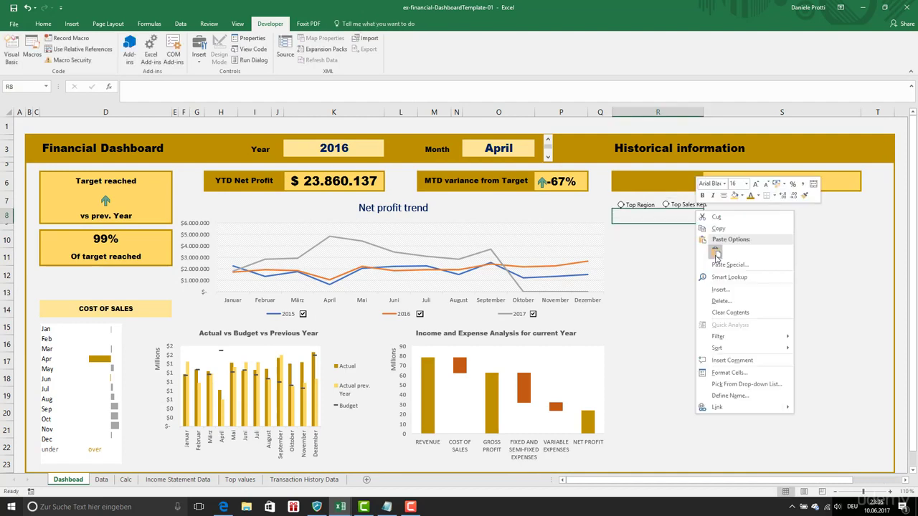
pyautogui.click(715, 253)
pyautogui.moveTo(660, 230); pyautogui.dragTo(766, 214)
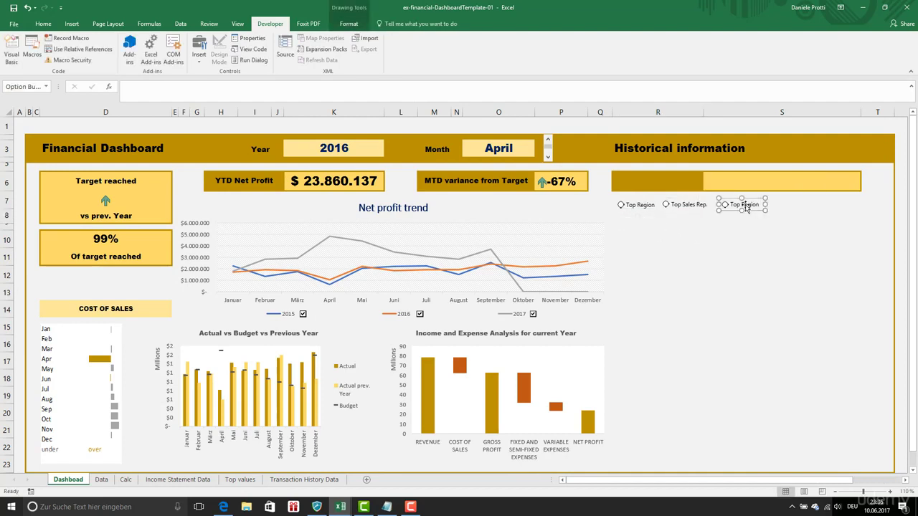
pyautogui.click(741, 204)
pyautogui.doubleClick(749, 205)
pyautogui.write('product')
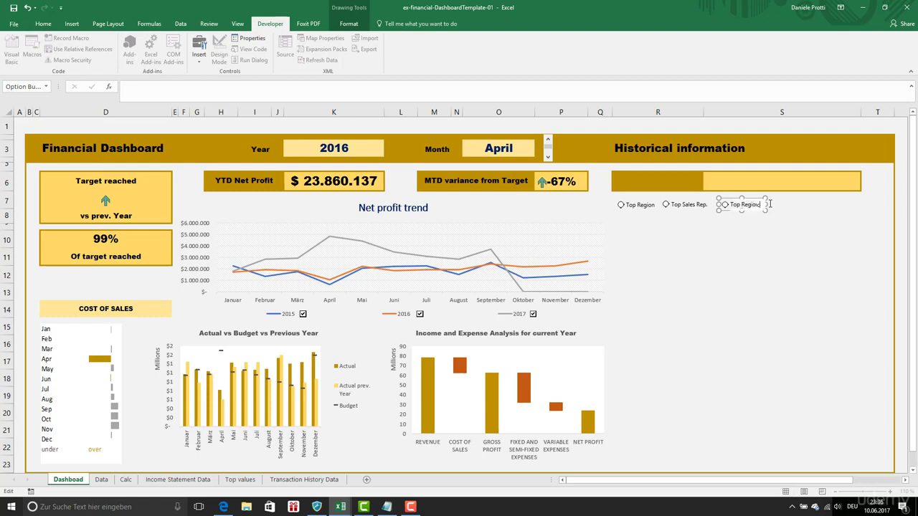
# Step: Add a fourth option button labelled "Top Customer" at the end of the row, and correct the third label to "Top Product"
pyautogui.click(788, 213)
pyautogui.hotkey('ctrl', 'v')
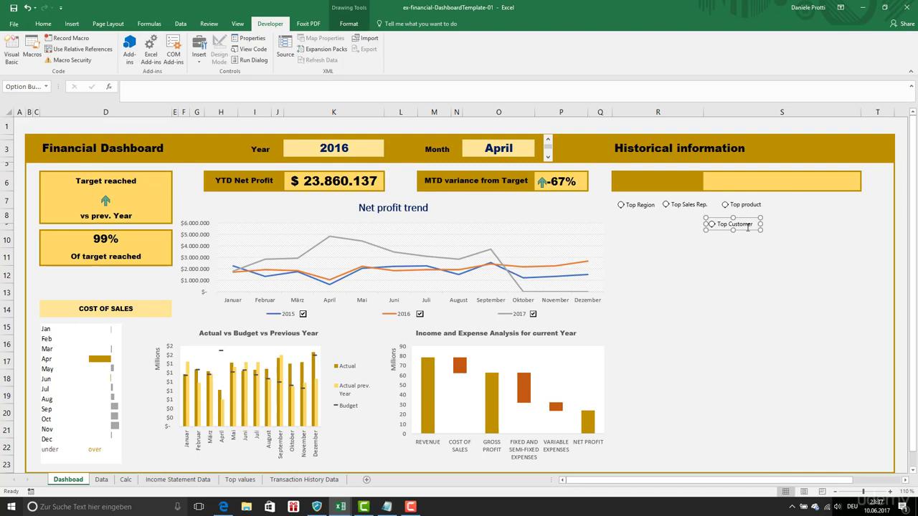
pyautogui.moveTo(747, 230); pyautogui.dragTo(810, 210)
pyautogui.rightClick(741, 207)
pyautogui.rightClick(742, 208)
pyautogui.click(712, 250)
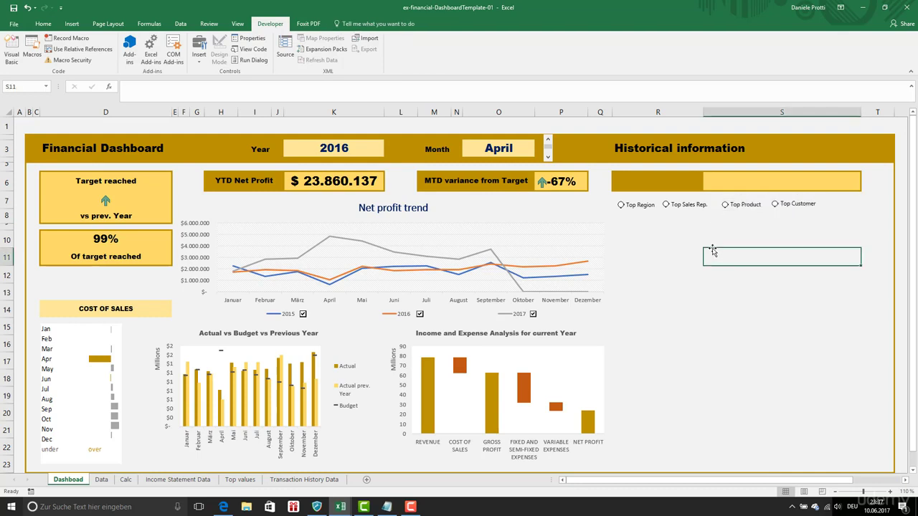
# Step: Align the tops of all four option buttons and distribute them horizontally under the Historical information cells
pyautogui.click(613, 38)
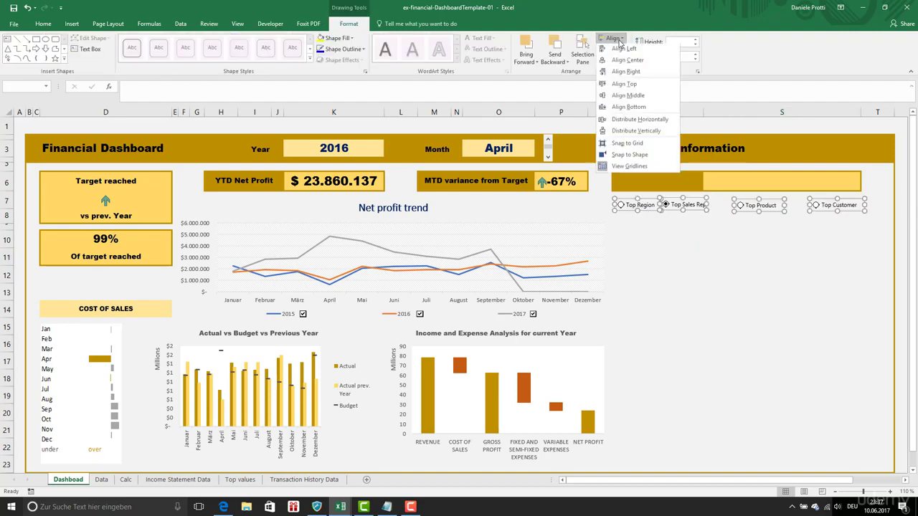
pyautogui.click(635, 88)
pyautogui.click(613, 38)
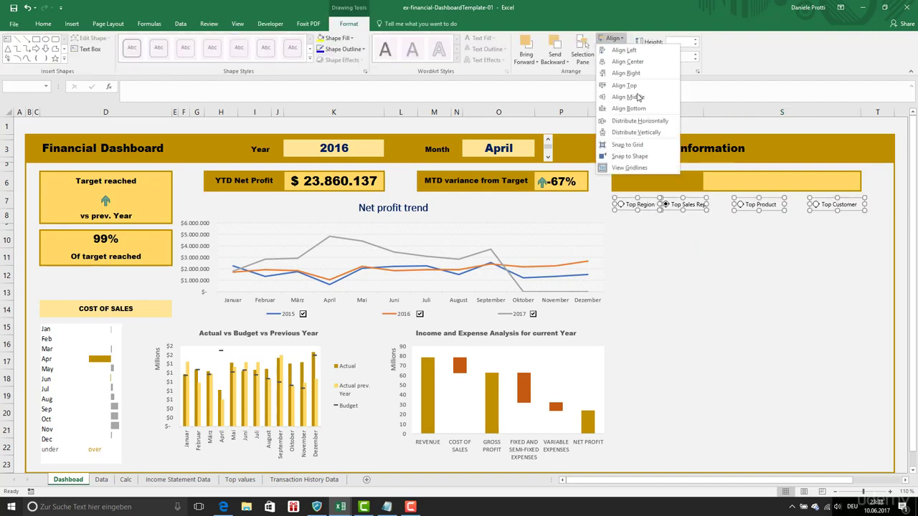
pyautogui.click(647, 122)
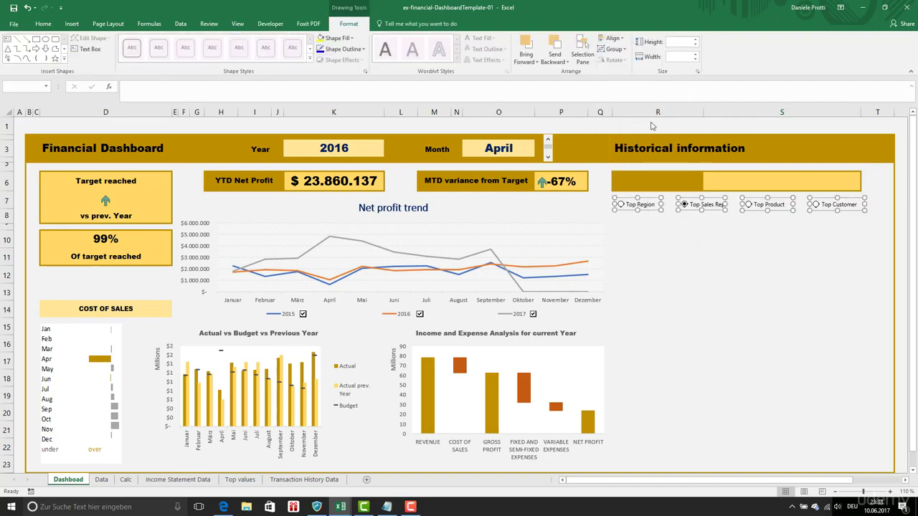
pyautogui.click(696, 257)
# Step: Link the Top Region option button to cell A6 on the Top values sheet
pyautogui.click(764, 251)
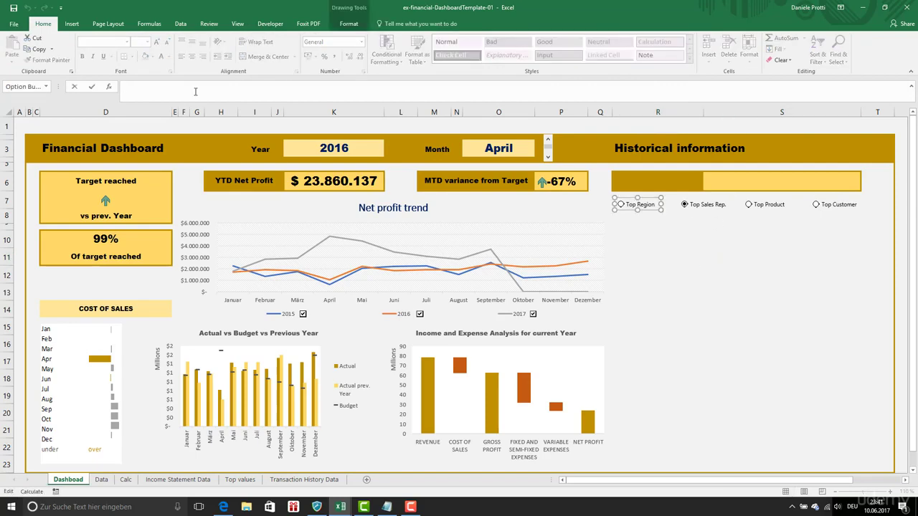
pyautogui.write('=')
pyautogui.click(239, 479)
pyautogui.press('Return')
# Step: Check the Top Customer button's cell link, and test the option buttons up to Top Customer against cell A6 on Top values
pyautogui.rightClick(811, 204)
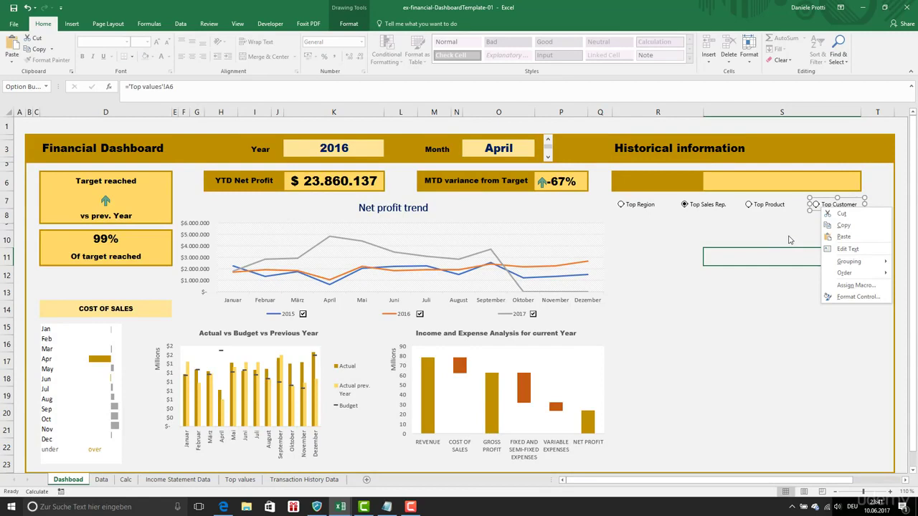
pyautogui.press('Escape')
pyautogui.click(622, 207)
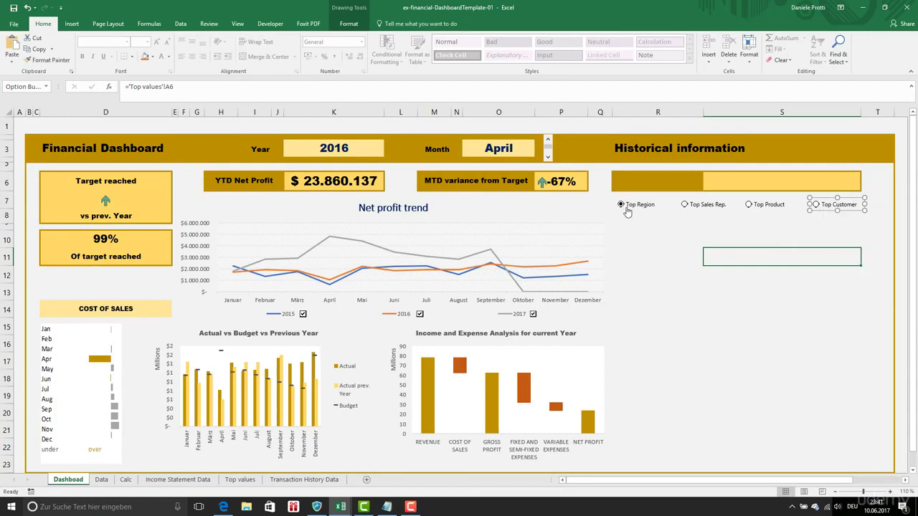
pyautogui.click(750, 205)
pyautogui.press('Escape')
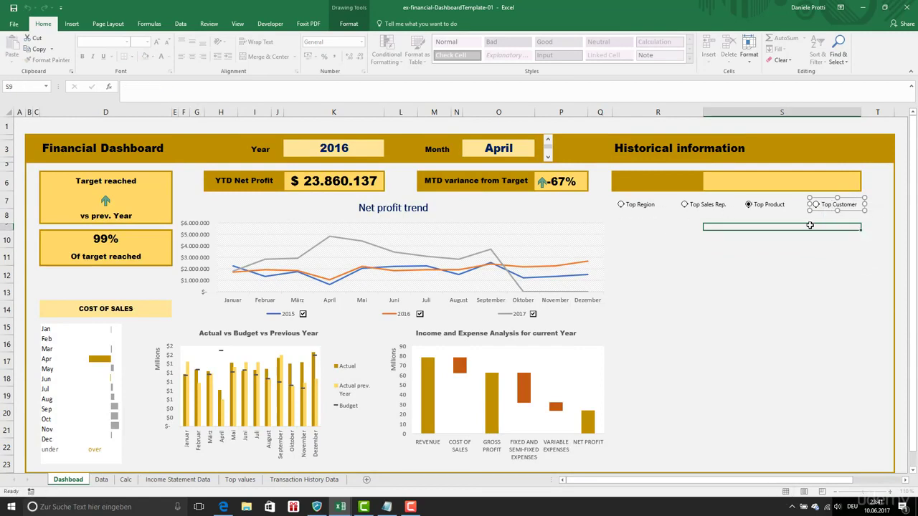
pyautogui.click(816, 205)
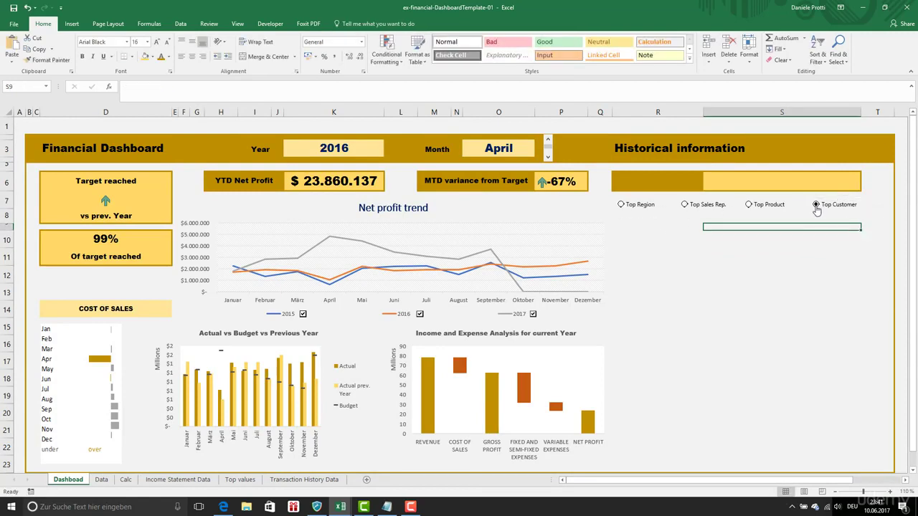
pyautogui.click(243, 479)
pyautogui.click(36, 166)
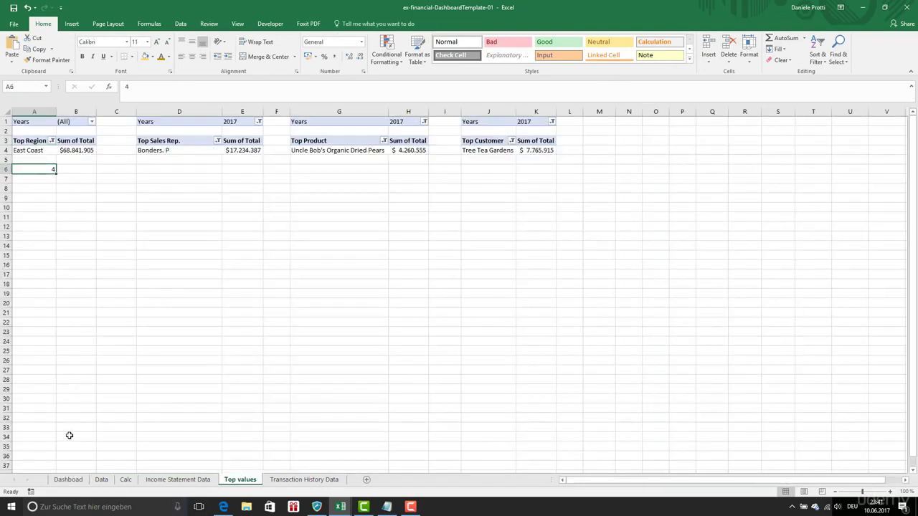
# Step: Test the Top Sales Rep. and Top Product option buttons on the dashboard against linked cell A6 on the Top values sheet
pyautogui.click(68, 479)
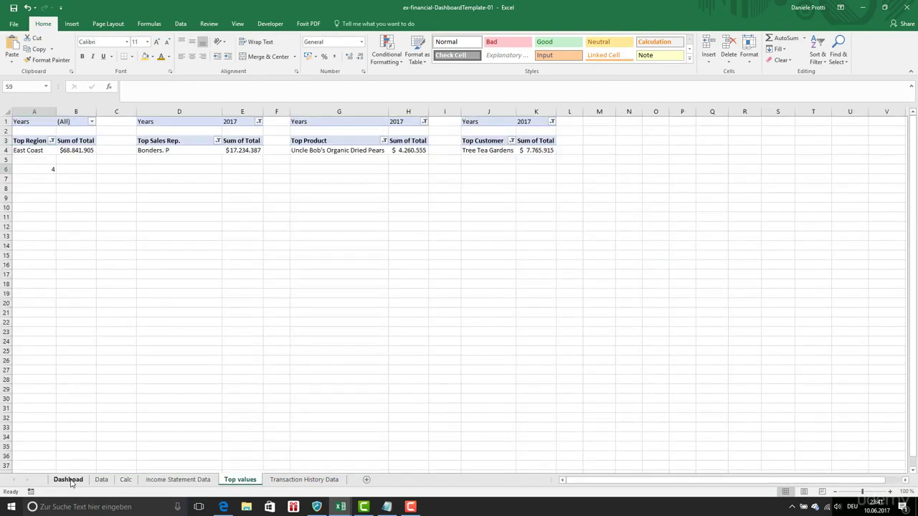
pyautogui.click(685, 205)
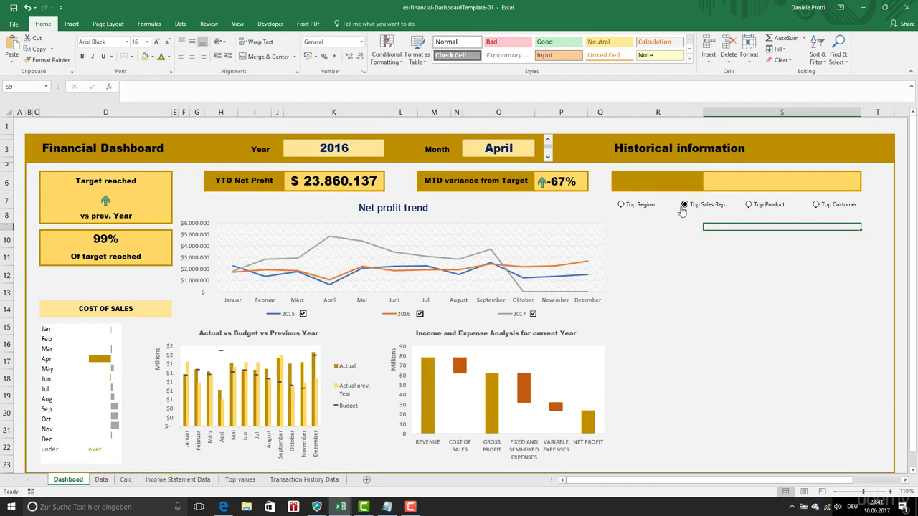
pyautogui.click(241, 479)
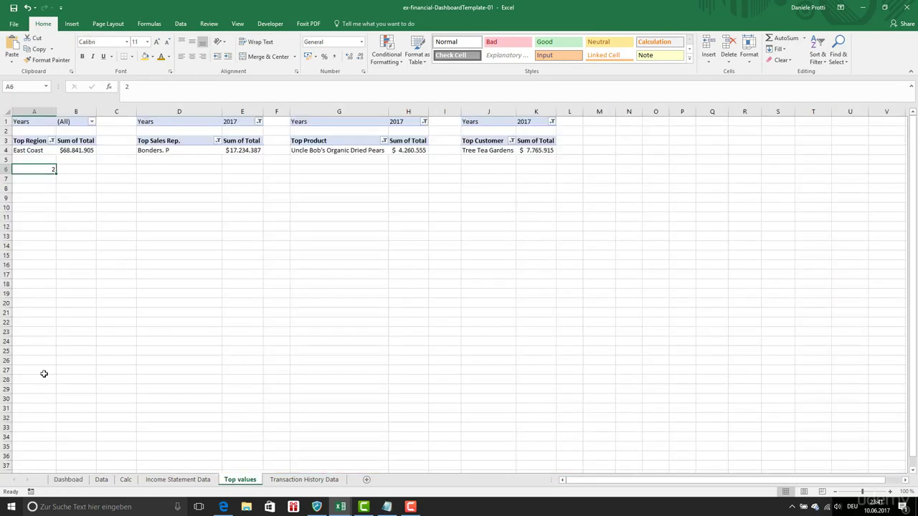
pyautogui.click(69, 479)
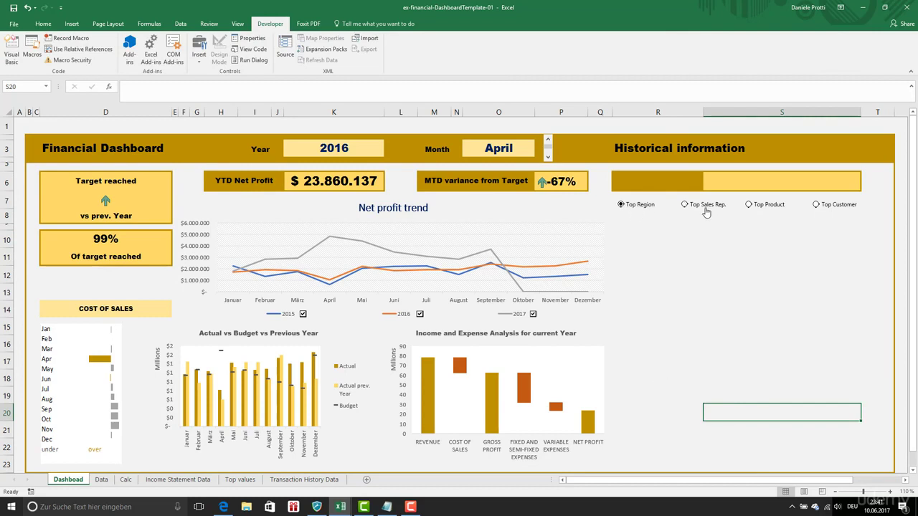
pyautogui.click(761, 210)
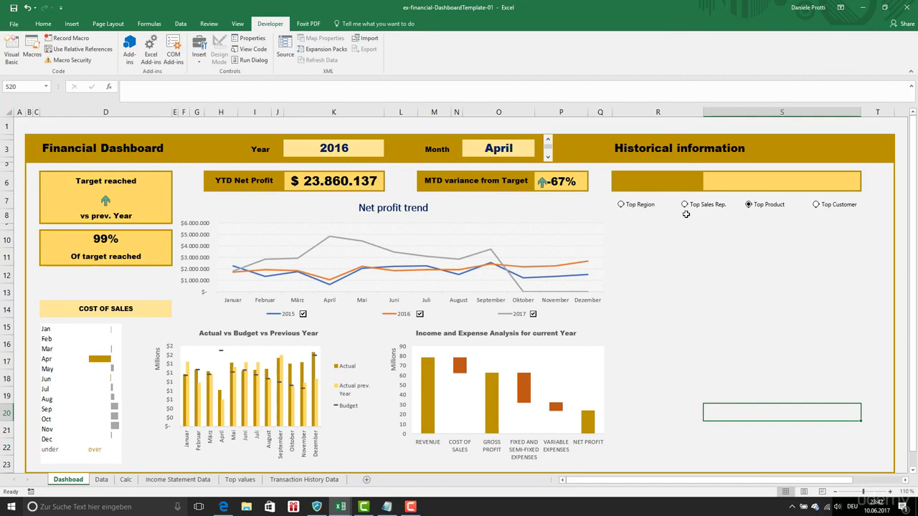
pyautogui.click(700, 295)
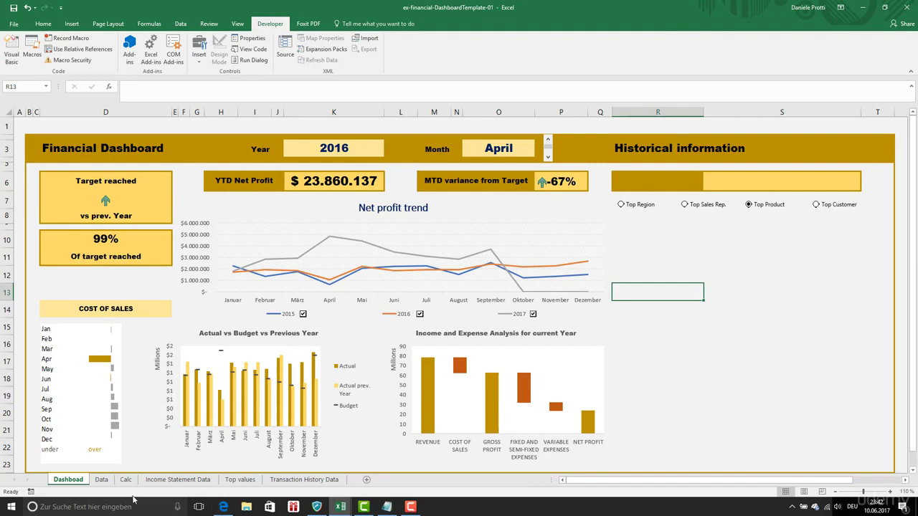
pyautogui.click(240, 479)
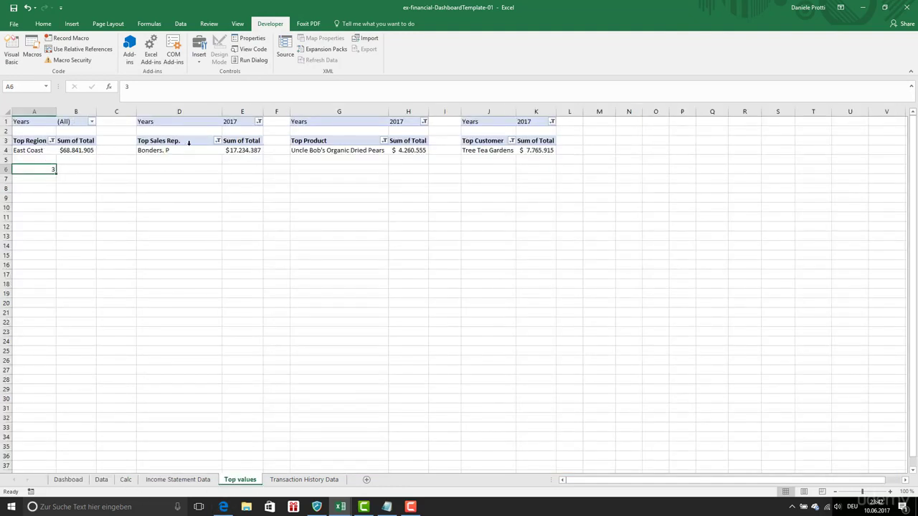
# Step: Examine the row 3 headings and row 4 results of the four pivot tables that the number in A6 selects between
pyautogui.click(36, 140)
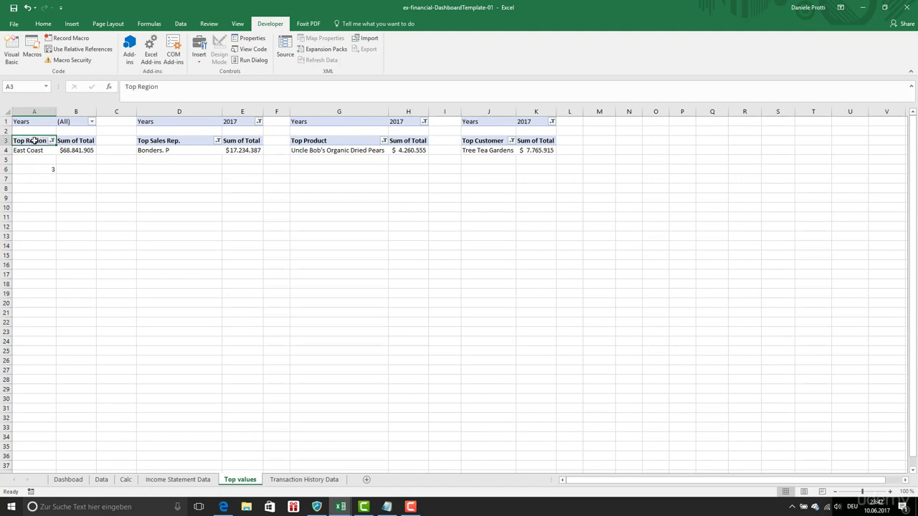
pyautogui.click(190, 142)
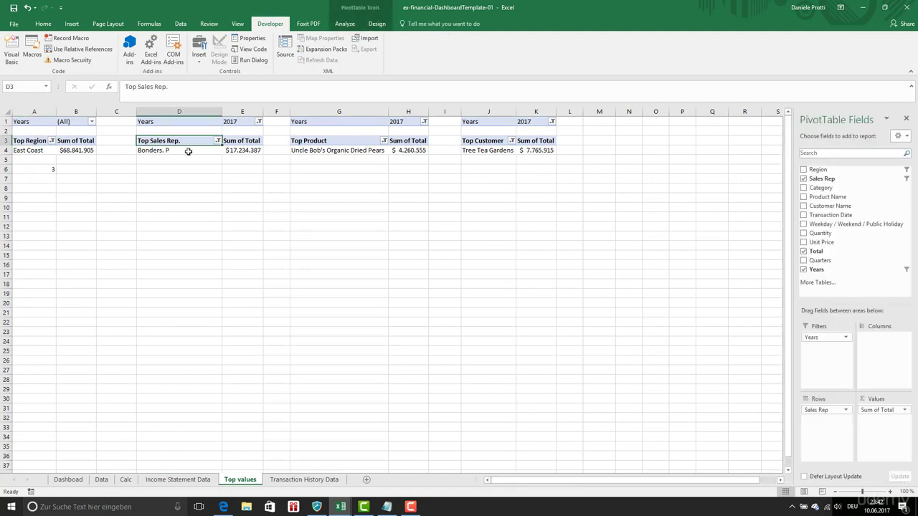
pyautogui.click(306, 142)
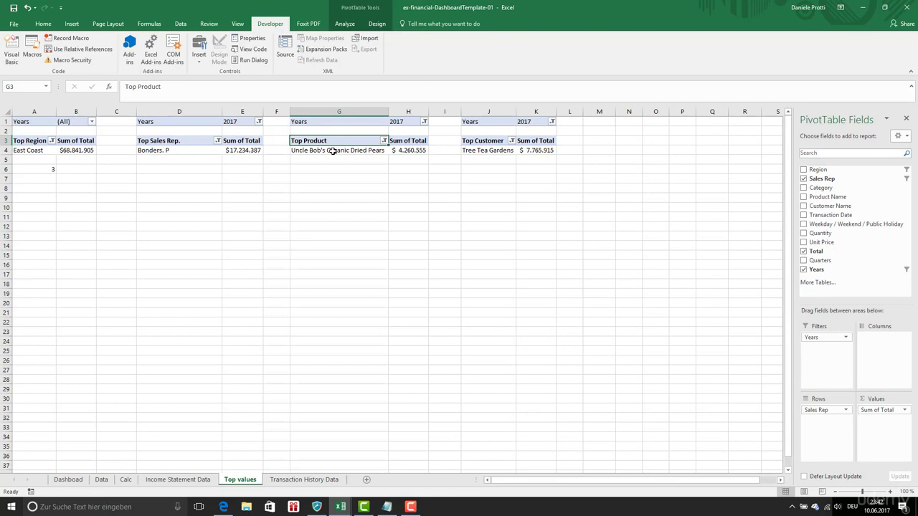
pyautogui.click(494, 141)
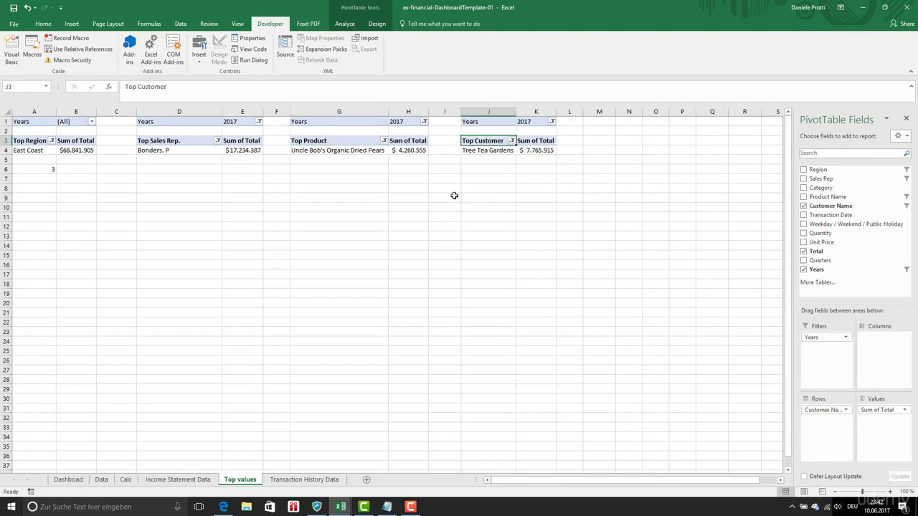
pyautogui.click(52, 170)
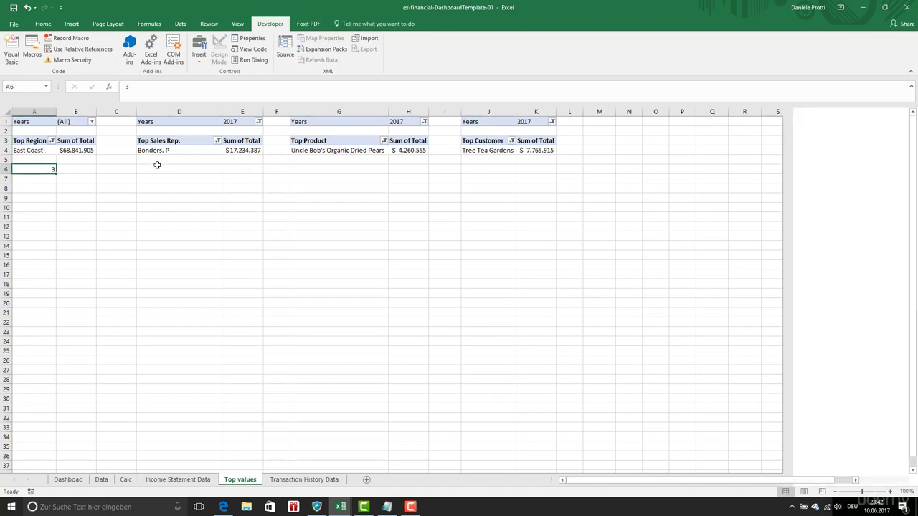
pyautogui.click(311, 150)
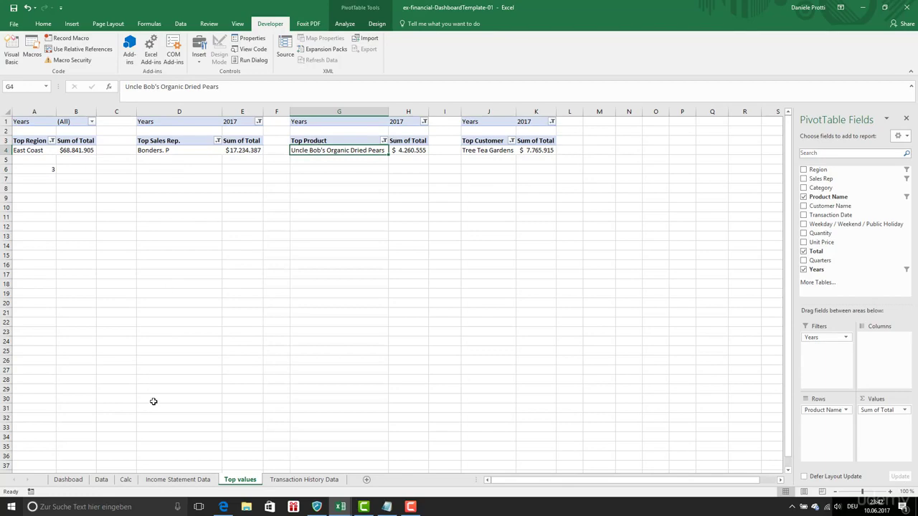
pyautogui.click(301, 482)
pyautogui.click(70, 479)
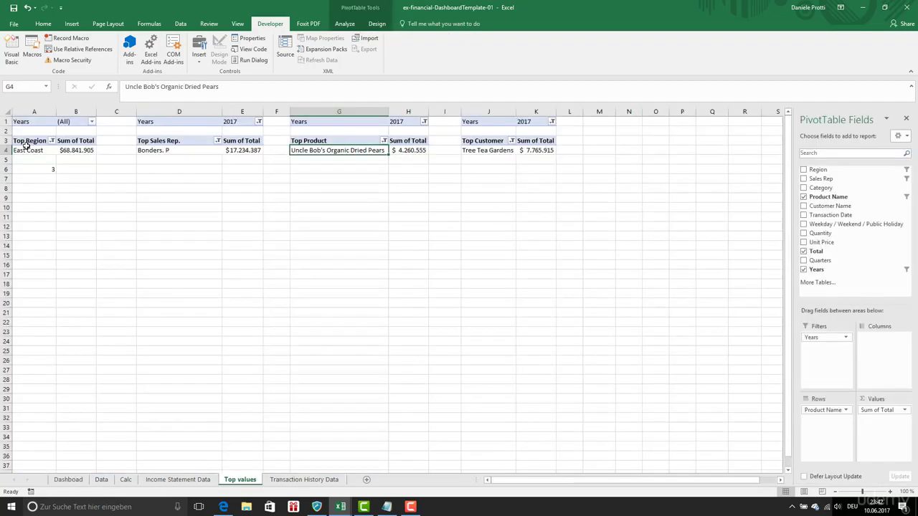
pyautogui.click(35, 146)
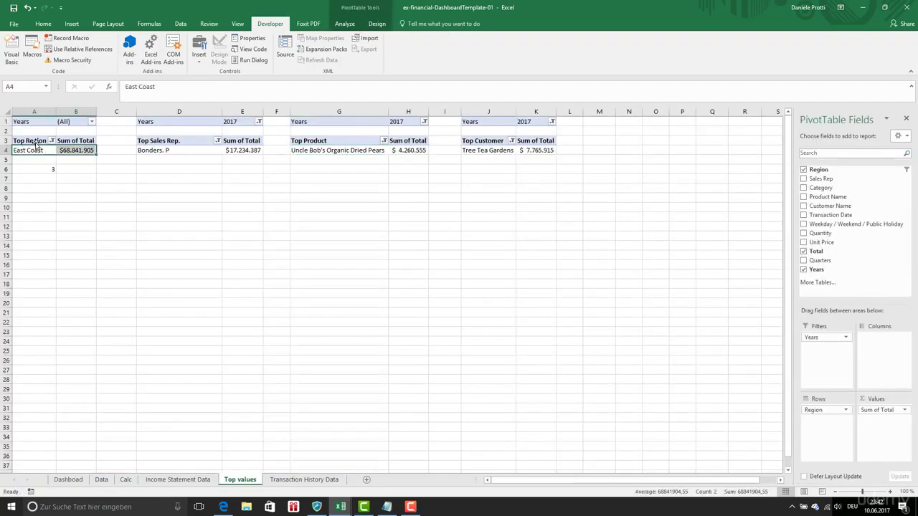
pyautogui.click(36, 141)
pyautogui.click(36, 150)
pyautogui.click(40, 143)
pyautogui.click(39, 151)
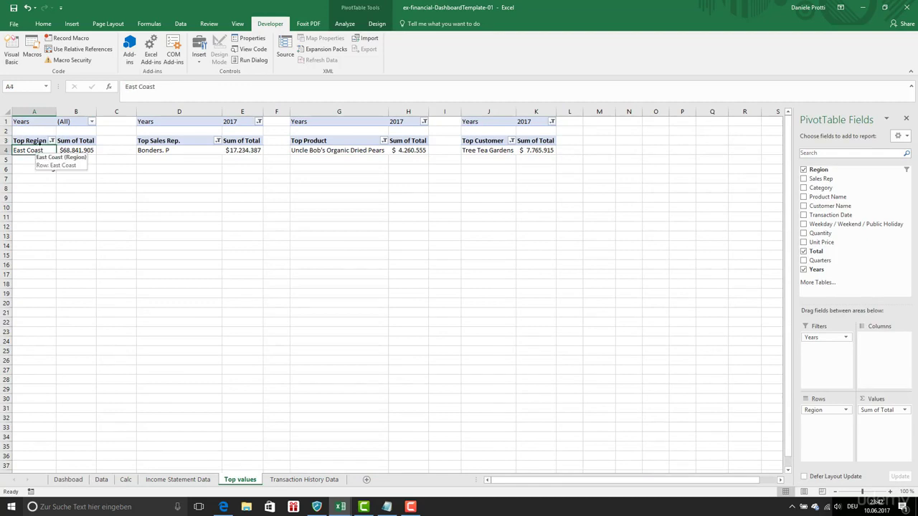
pyautogui.click(37, 141)
pyautogui.click(38, 151)
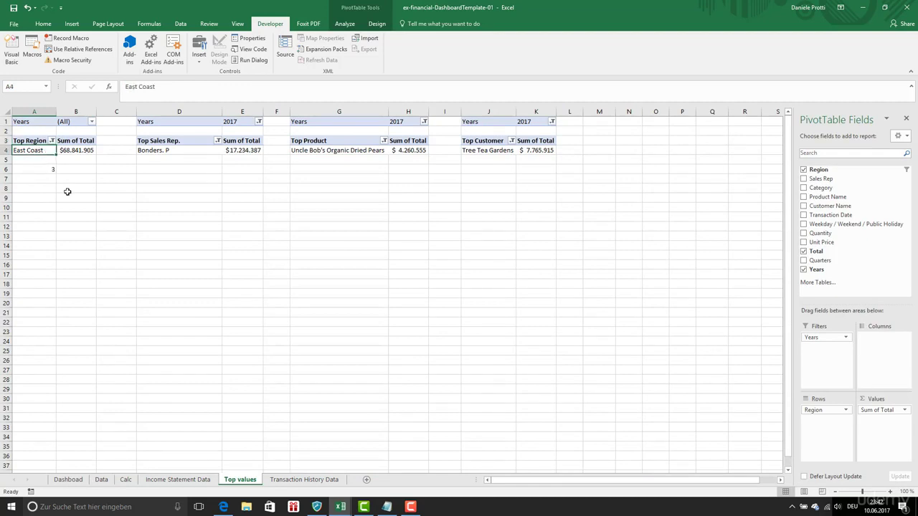
pyautogui.click(151, 150)
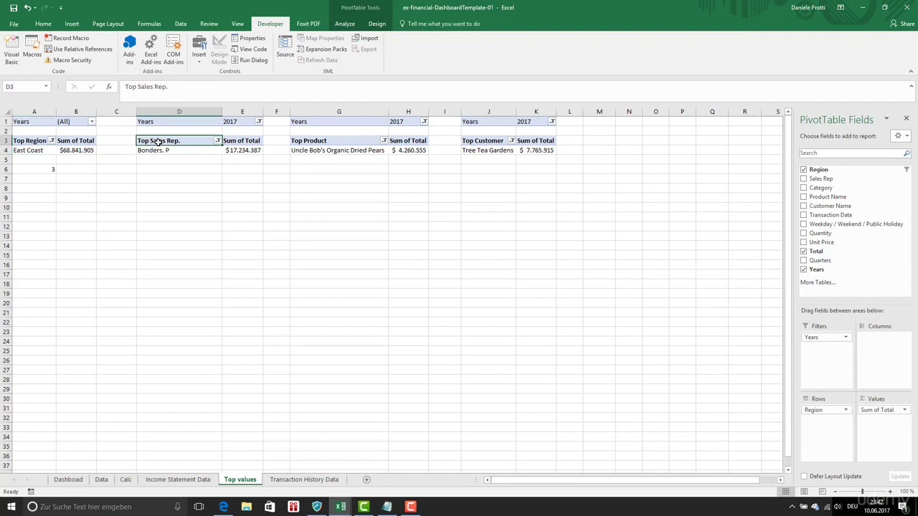
# Step: Start a CHOOSE formula in dashboard cell R6, using cell A6 on the Top values sheet as the index number
pyautogui.click(70, 479)
pyautogui.click(722, 252)
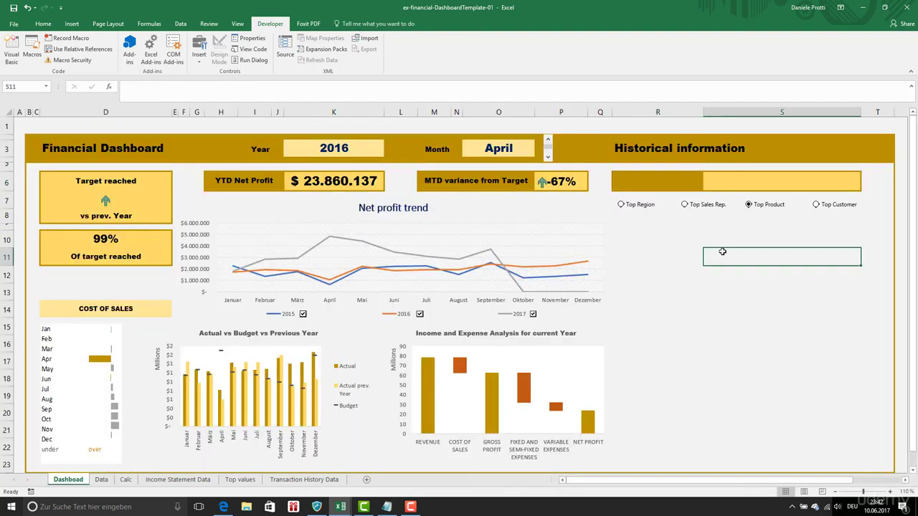
pyautogui.click(673, 184)
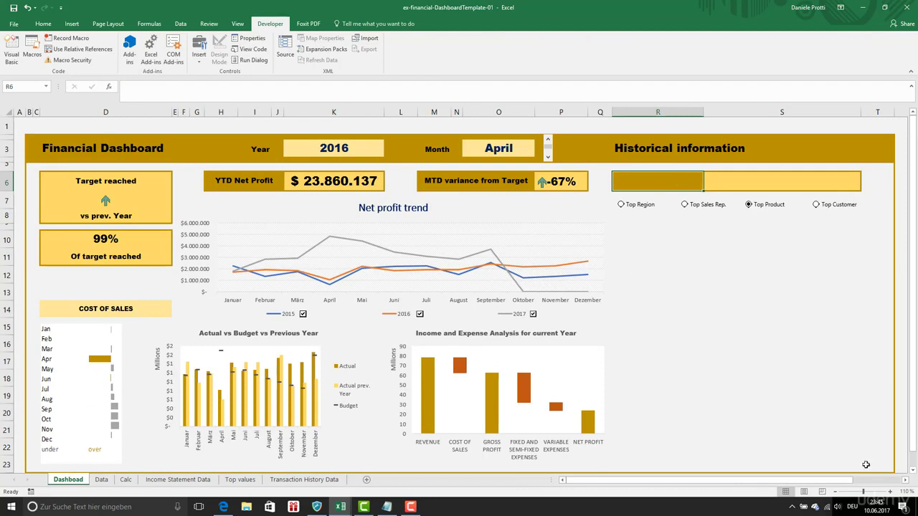
pyautogui.click(231, 92)
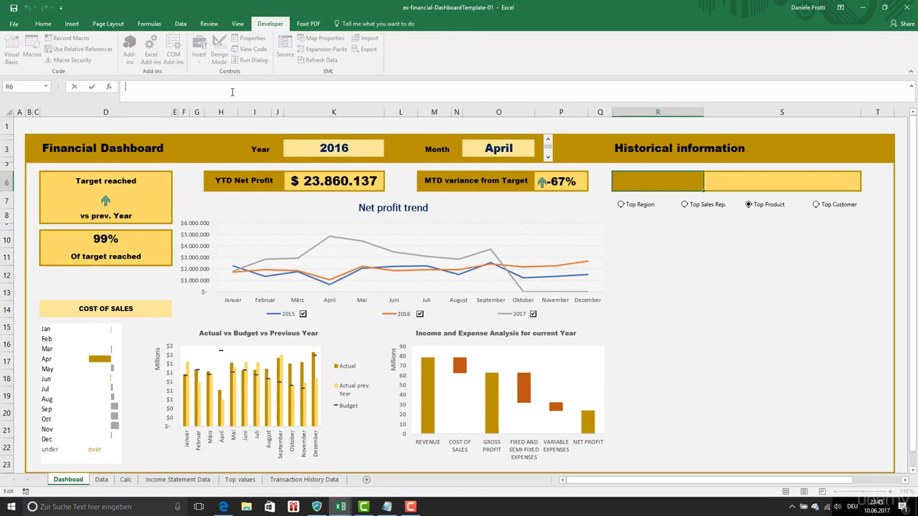
pyautogui.write('=CHOOSE(')
pyautogui.click(239, 479)
pyautogui.click(33, 170)
pyautogui.write(';')
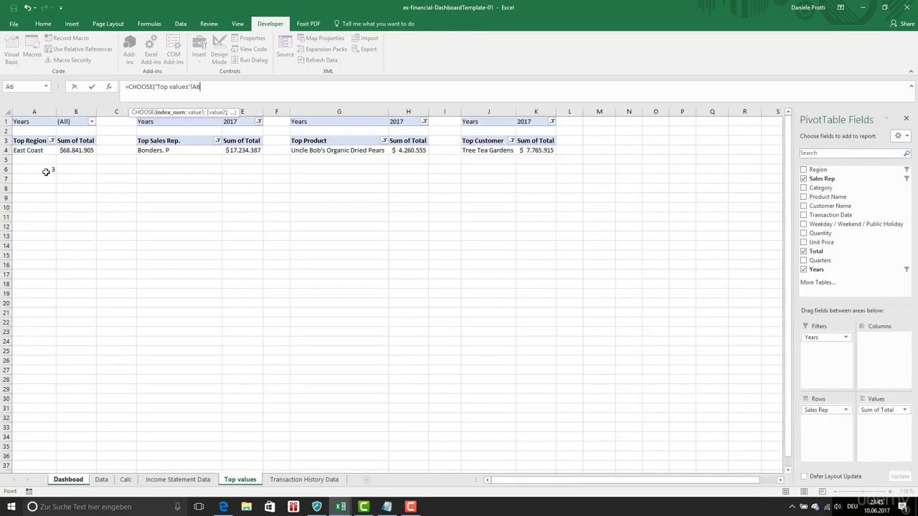
# Step: Complete the CHOOSE formula with the Top values headings A3, D3, G3 and J3 as its four values
pyautogui.click(35, 141)
pyautogui.write(";'Top values'!A3")
pyautogui.click(148, 142)
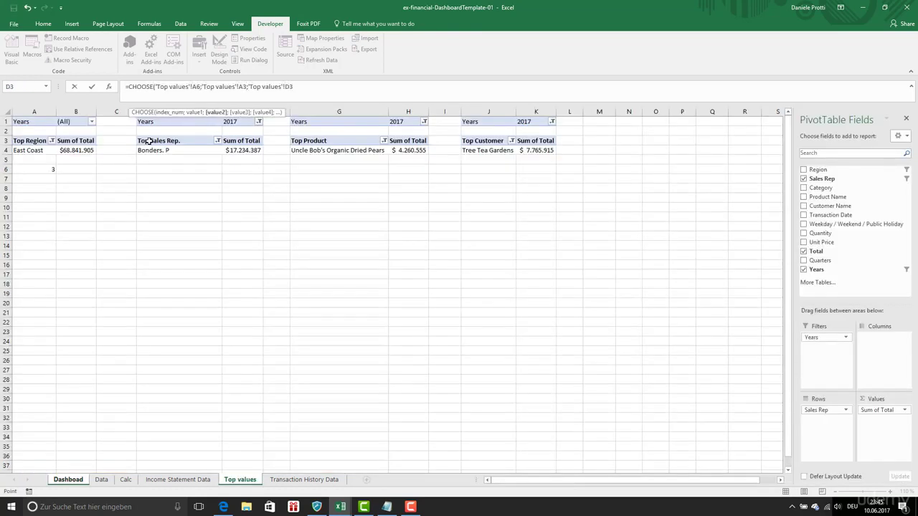
pyautogui.write(';')
pyautogui.click(318, 140)
pyautogui.write(";'Top values'!G3;")
pyautogui.click(489, 141)
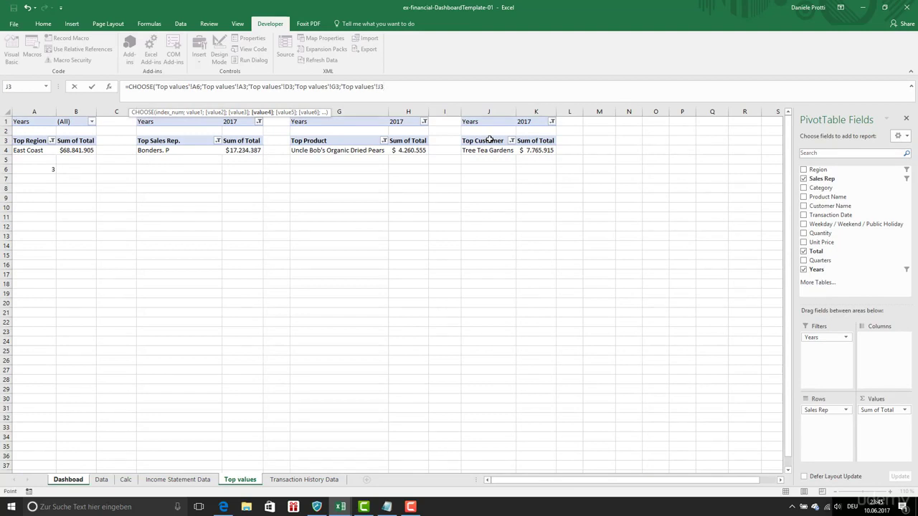
pyautogui.write(')')
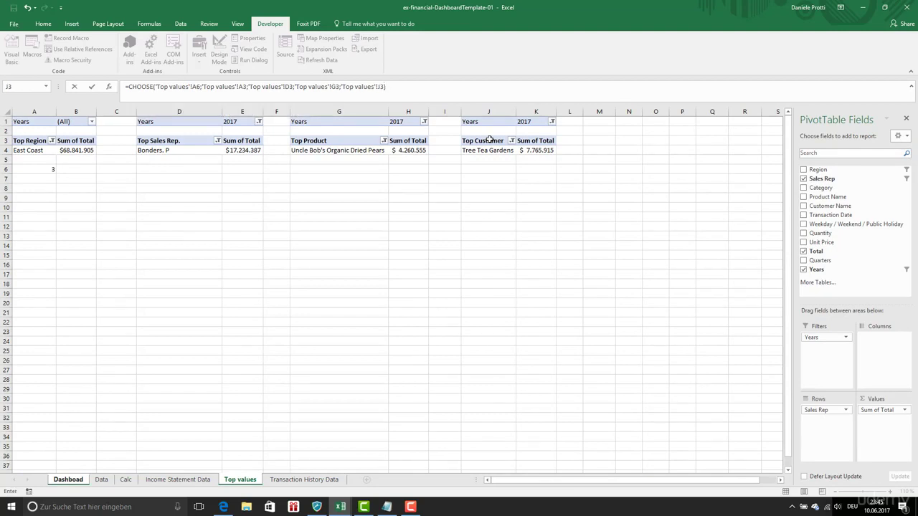
pyautogui.press('Return')
# Step: Test the heading formula in R6 with the Top Sales Rep., Top Region, Top Product and Top Customer option buttons
pyautogui.click(666, 181)
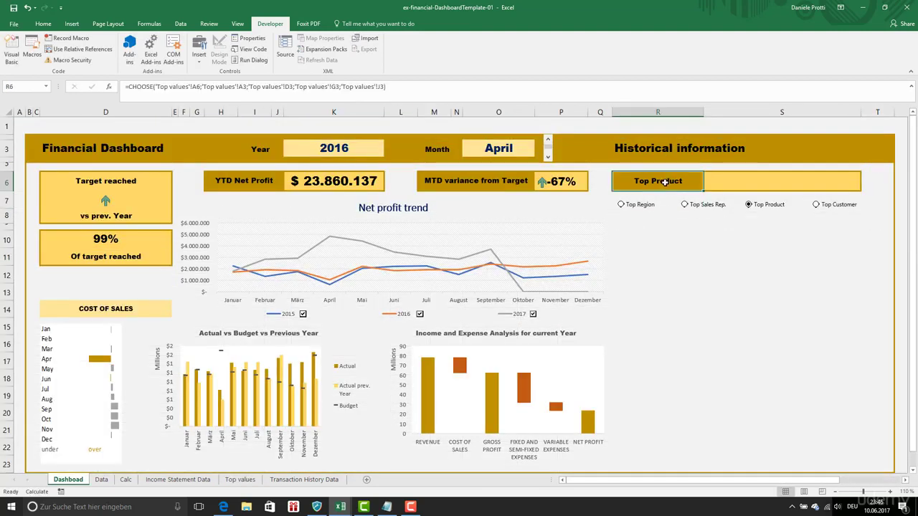
pyautogui.click(701, 207)
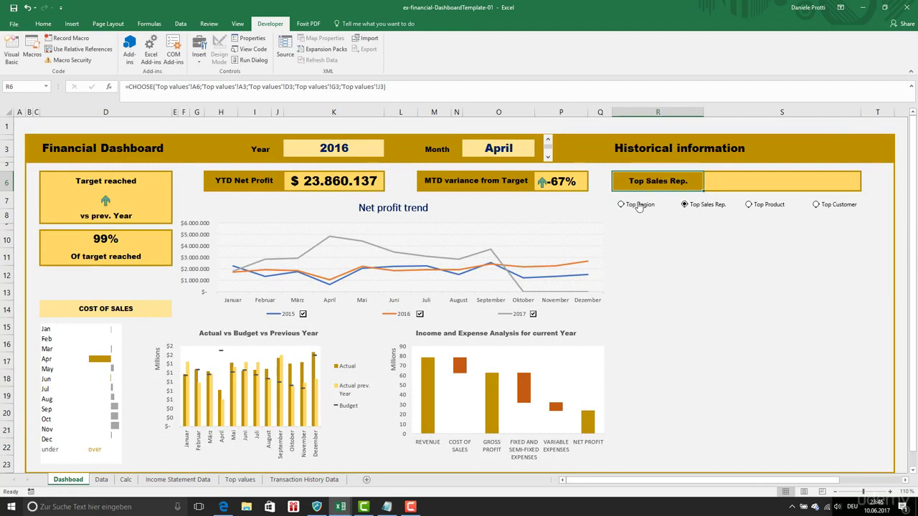
pyautogui.click(639, 206)
pyautogui.click(782, 206)
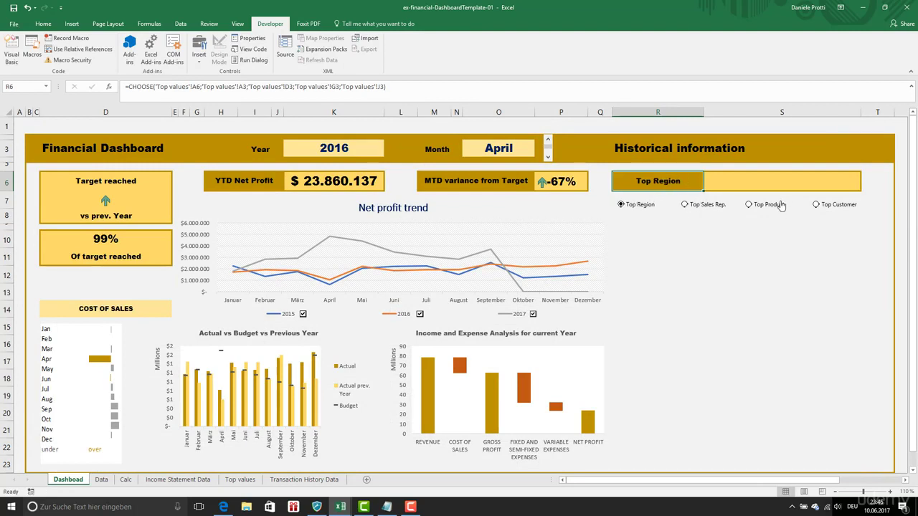
pyautogui.click(834, 208)
# Step: Reuse R6's CHOOSE formula in cell S6, changing its four value references from row 3 to row 4 of Top values
pyautogui.moveTo(425, 87); pyautogui.dragTo(167, 86)
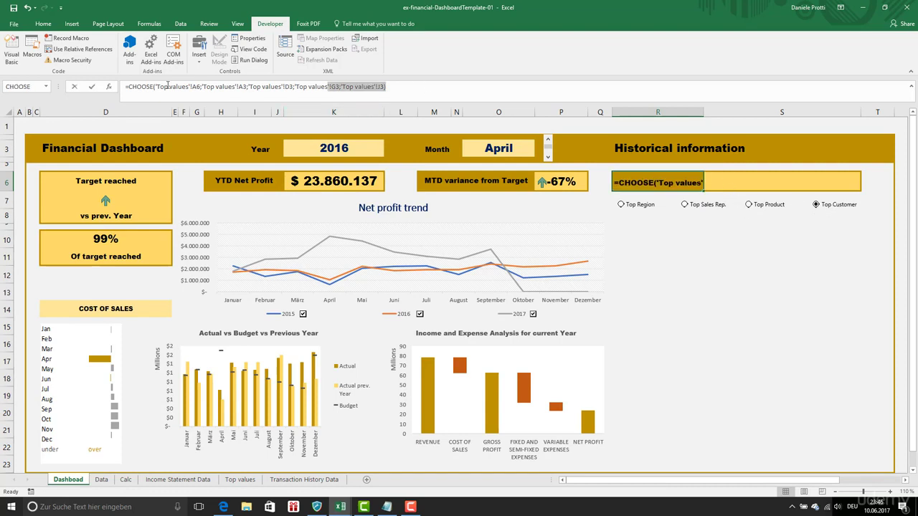
pyautogui.press('Escape')
pyautogui.press('Right')
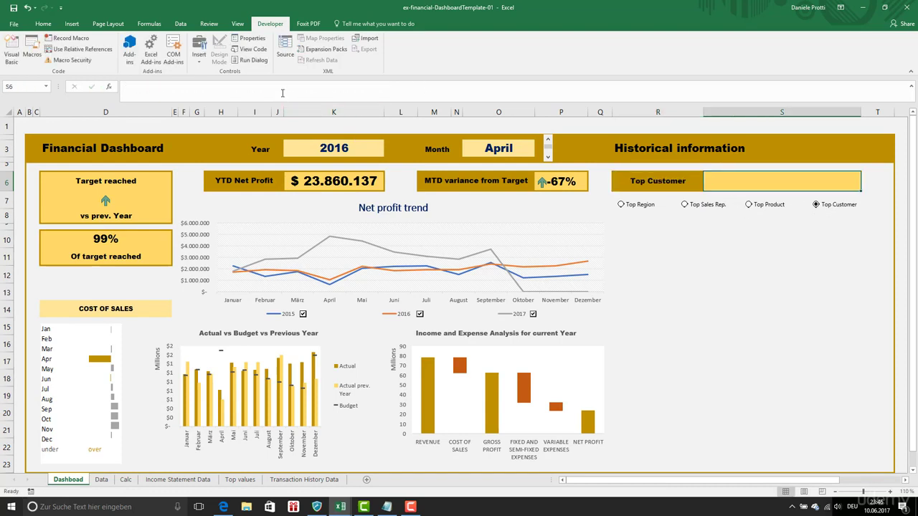
pyautogui.click(282, 93)
pyautogui.write("=CHOOSE('Top values'!A6;'Top values'!A3;'Top values'!D3;'Top values'!G3;'Top values'!J3)")
pyautogui.click(234, 86)
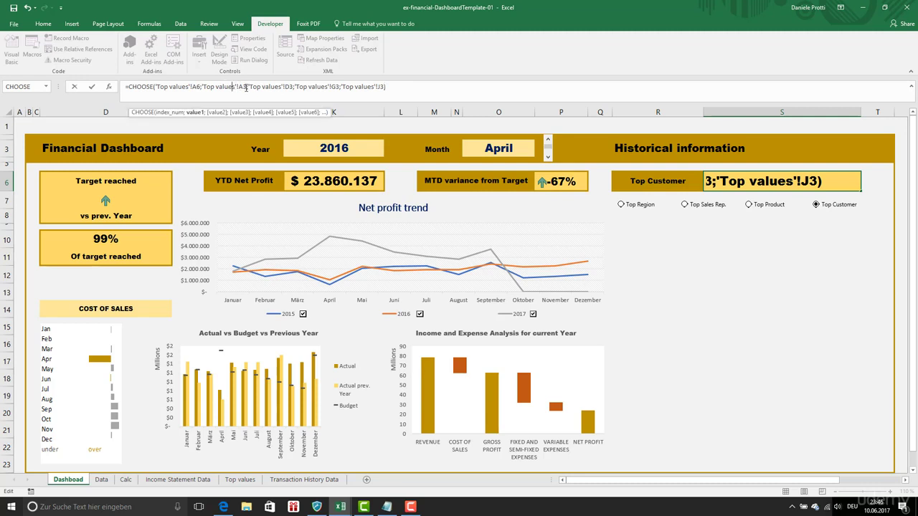
pyautogui.write('4')
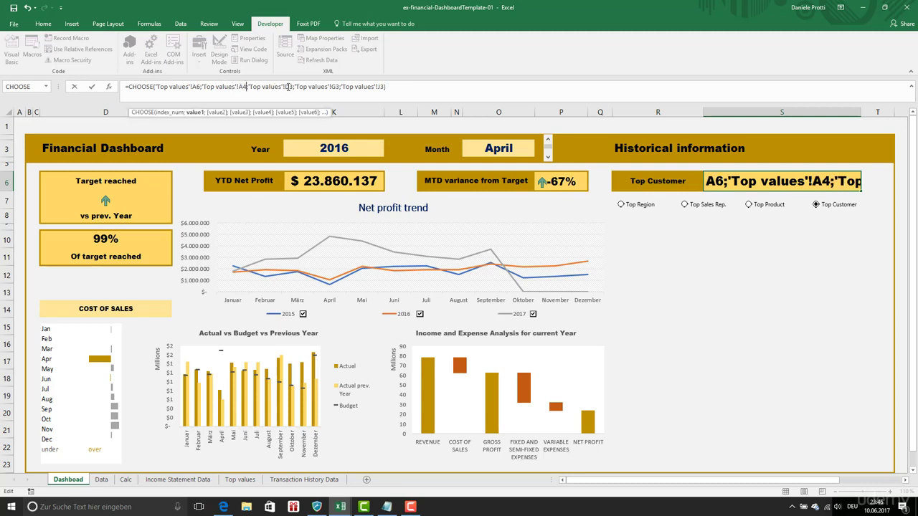
pyautogui.press('Return')
# Step: Test the result formula in S6 with the Top Sales Rep., Top Region and Top Product option buttons
pyautogui.click(684, 205)
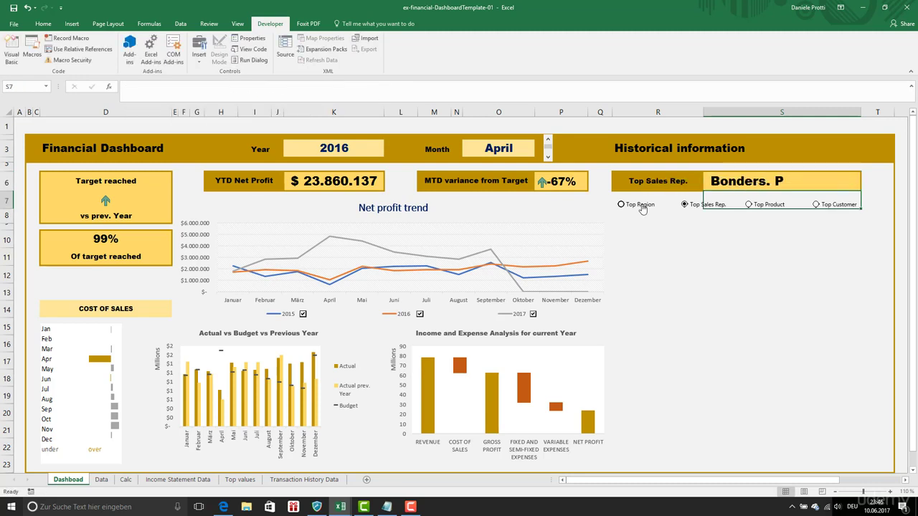
pyautogui.click(621, 204)
pyautogui.click(750, 204)
# Step: Reduce the font size of the result in S6 so the long Top Product name fits inside the cell
pyautogui.click(661, 180)
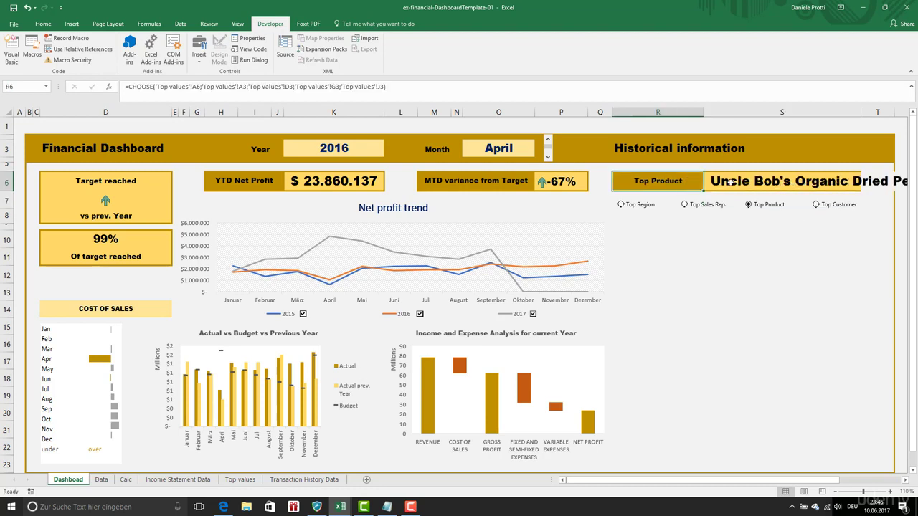
pyautogui.click(43, 24)
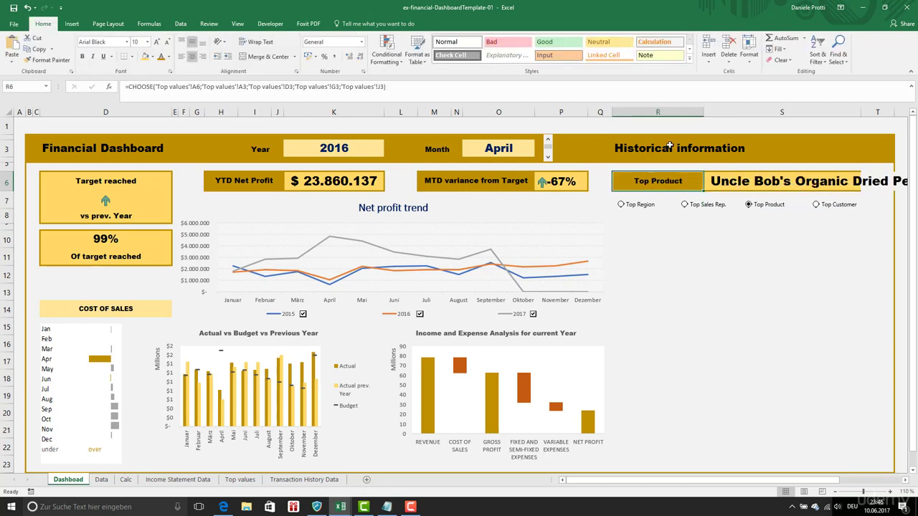
pyautogui.click(713, 180)
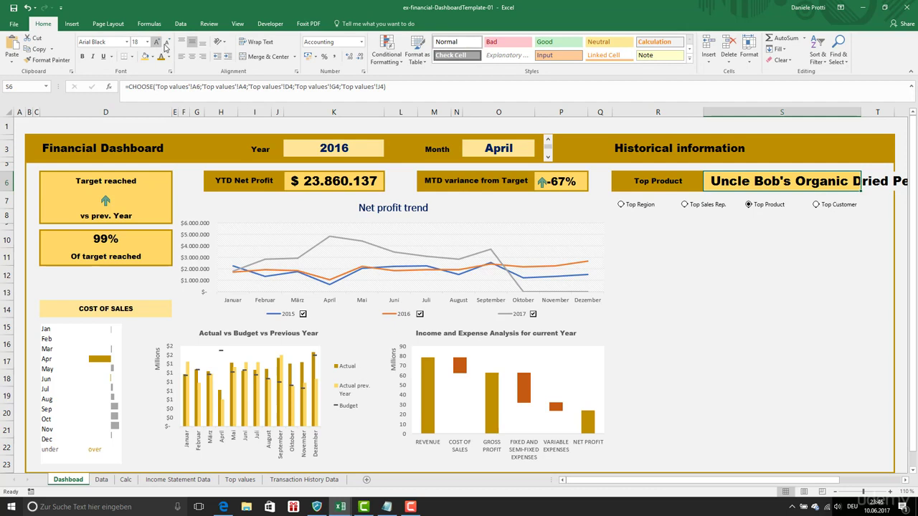
pyautogui.click(166, 42)
pyautogui.click(691, 242)
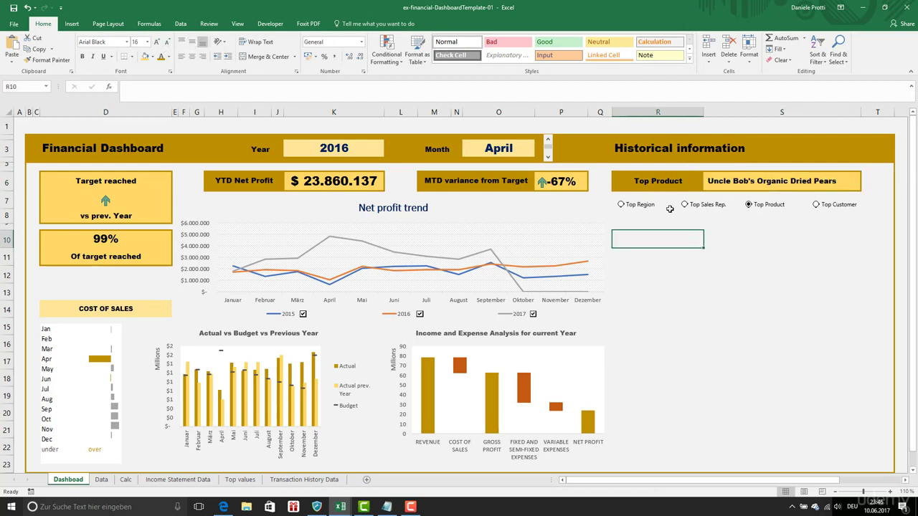
# Step: Check how each result fits in S6 by switching through the Top Sales Rep., Top Product, Top Customer and Top Region options
pyautogui.click(691, 208)
pyautogui.click(758, 207)
pyautogui.click(820, 207)
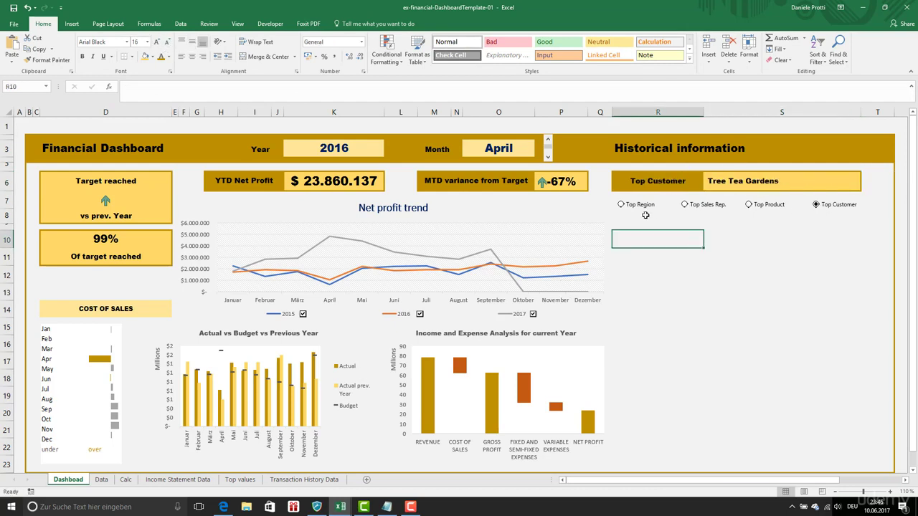
pyautogui.click(639, 210)
pyautogui.click(639, 205)
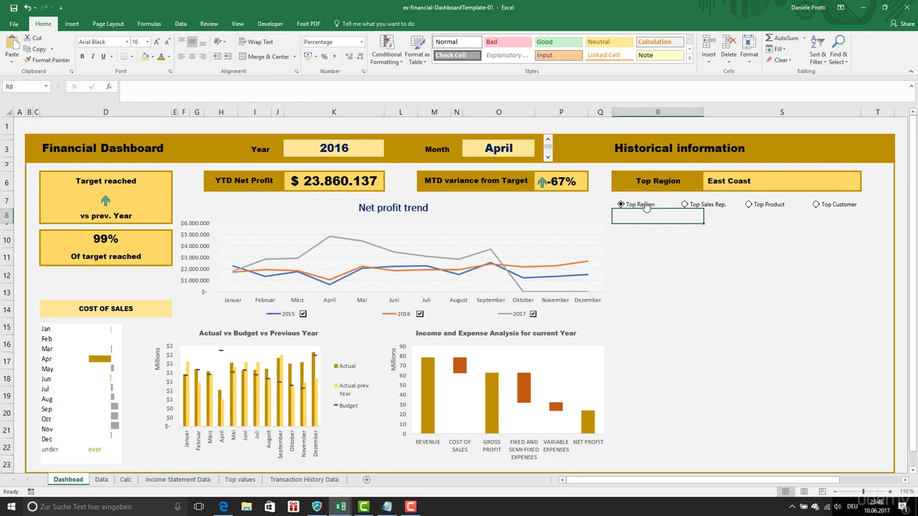
pyautogui.click(716, 205)
pyautogui.click(757, 206)
pyautogui.click(836, 208)
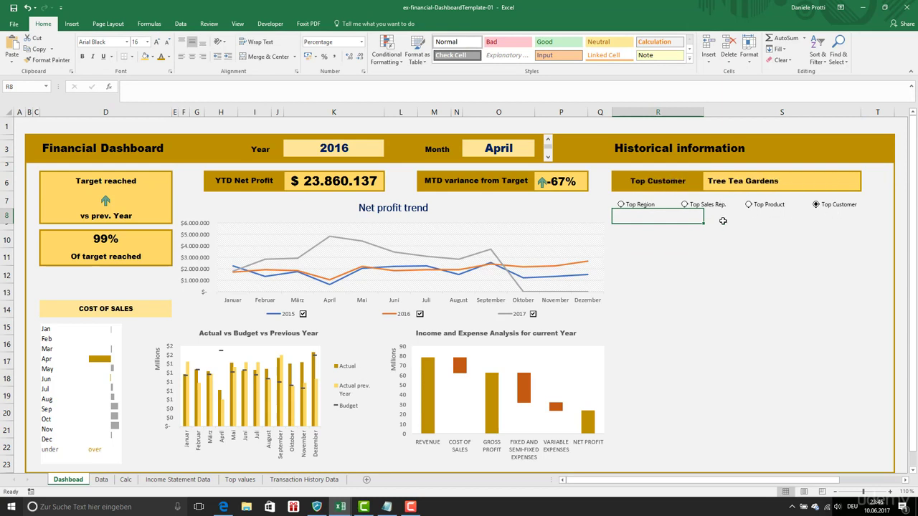
pyautogui.click(708, 246)
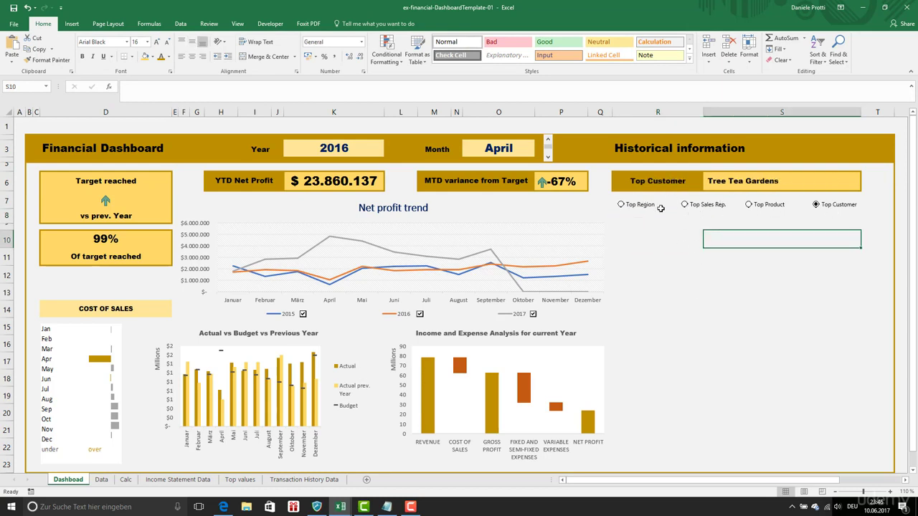
# Step: With S6 selected, retest its CHOOSE formula using Top Sales Rep., Top Region, Top Product and finally Top Customer
pyautogui.click(771, 183)
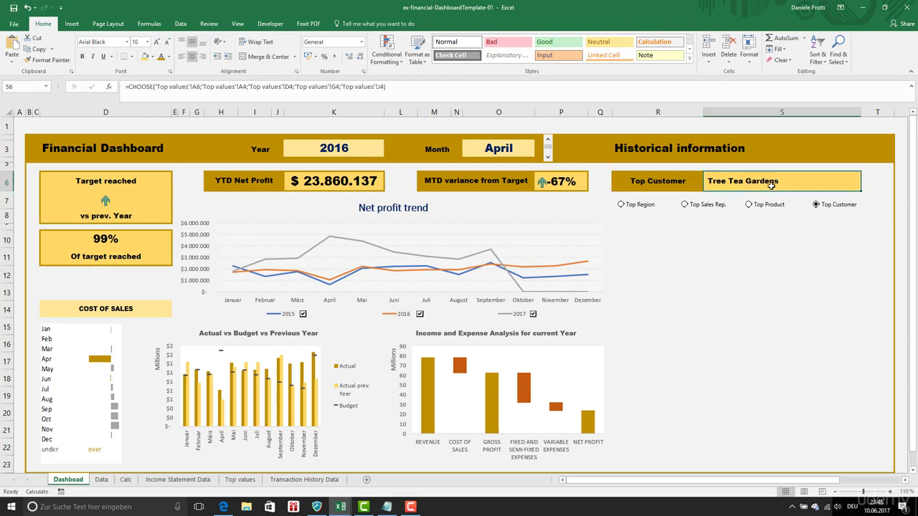
pyautogui.click(686, 206)
pyautogui.click(643, 207)
pyautogui.click(775, 207)
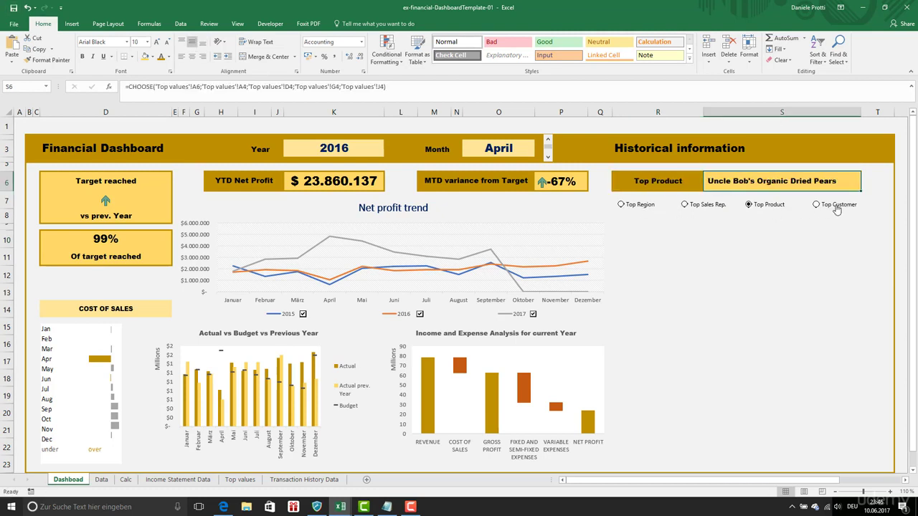
pyautogui.click(837, 208)
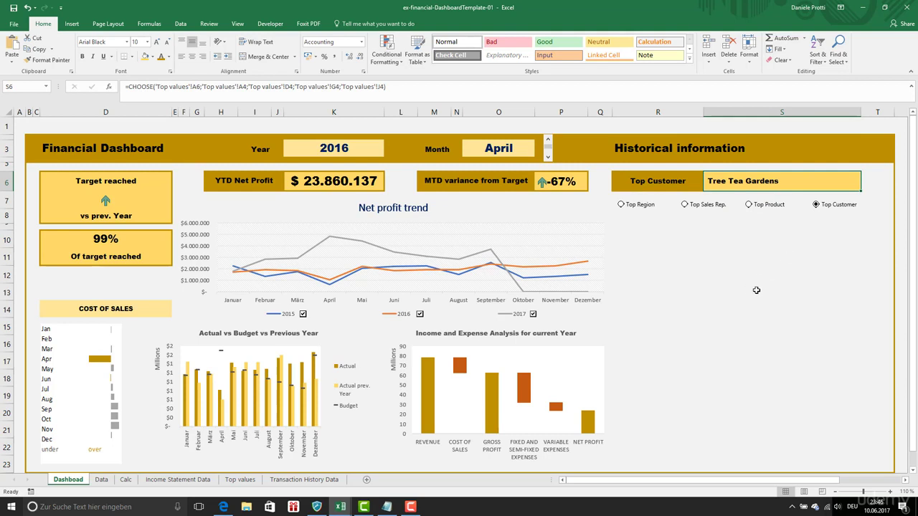